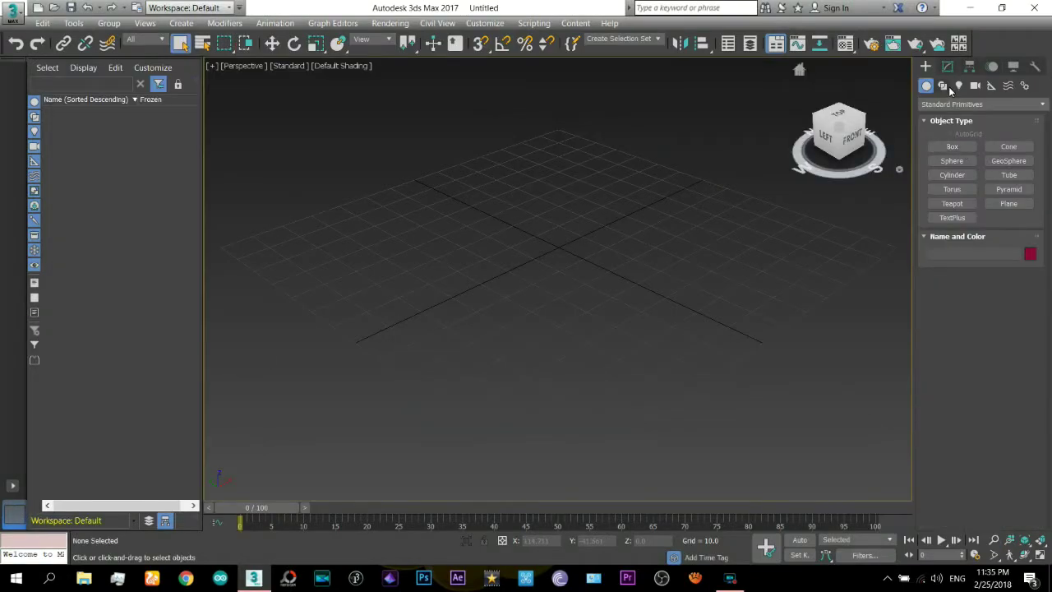
Create a spline text reading "Spectamin" near the centre of the grid in the perspective view.
click(944, 85)
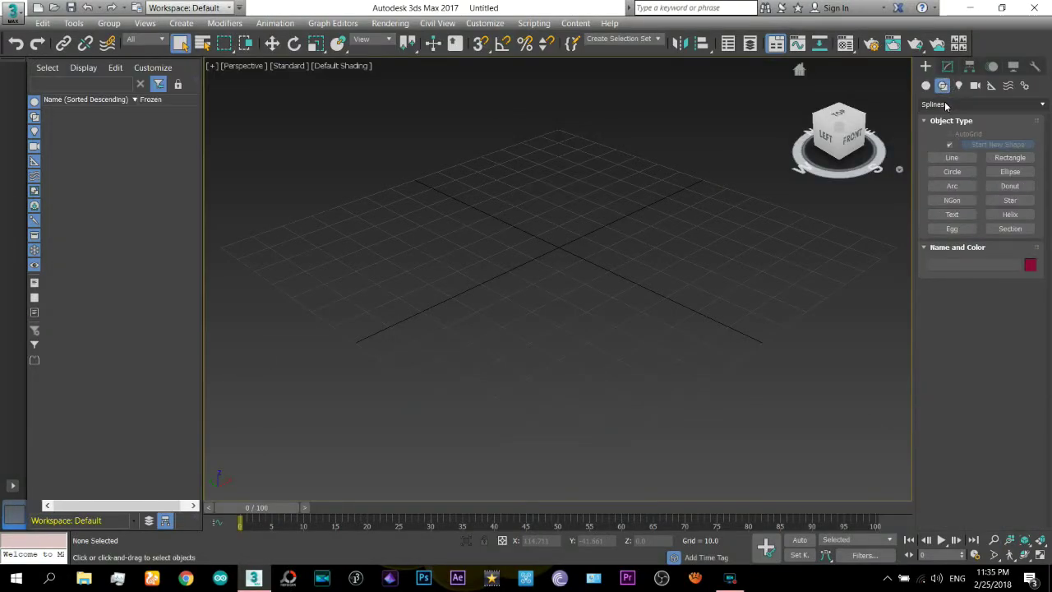
click(951, 214)
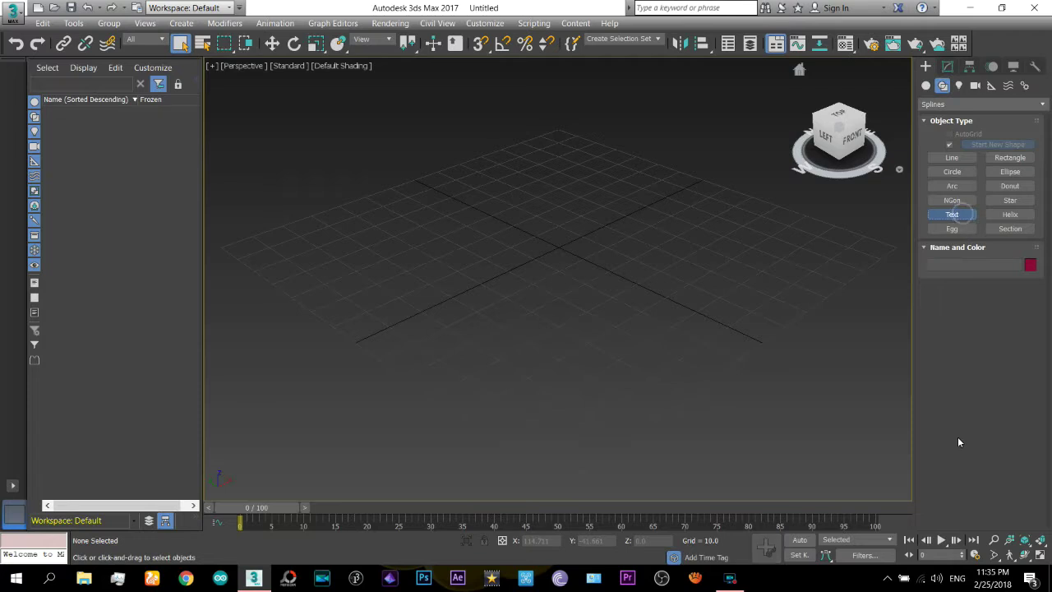
click(991, 426)
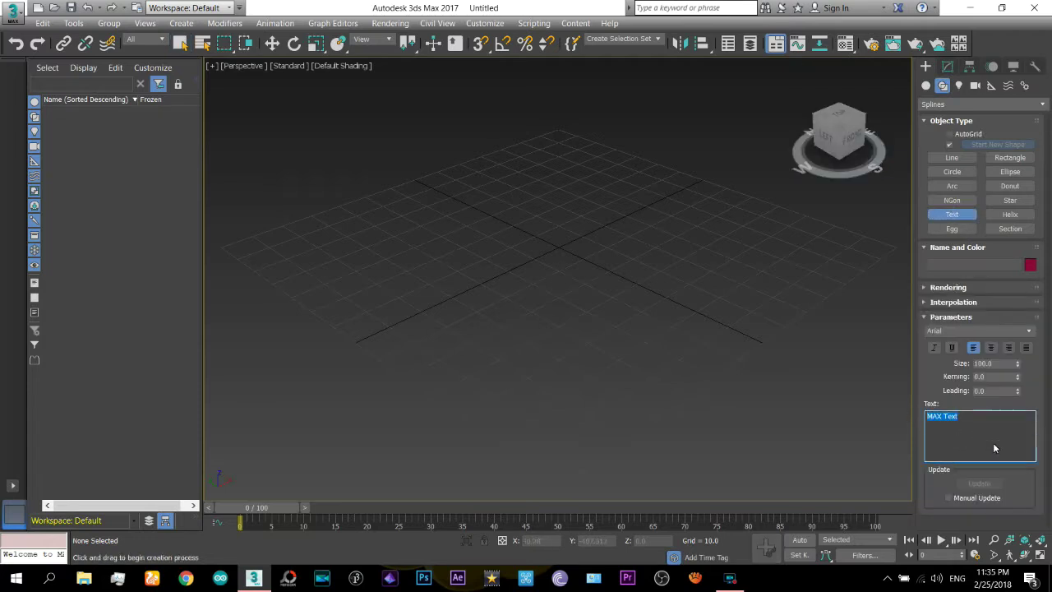
text(Spectrum)
text(in)
click(563, 258)
right_click(674, 218)
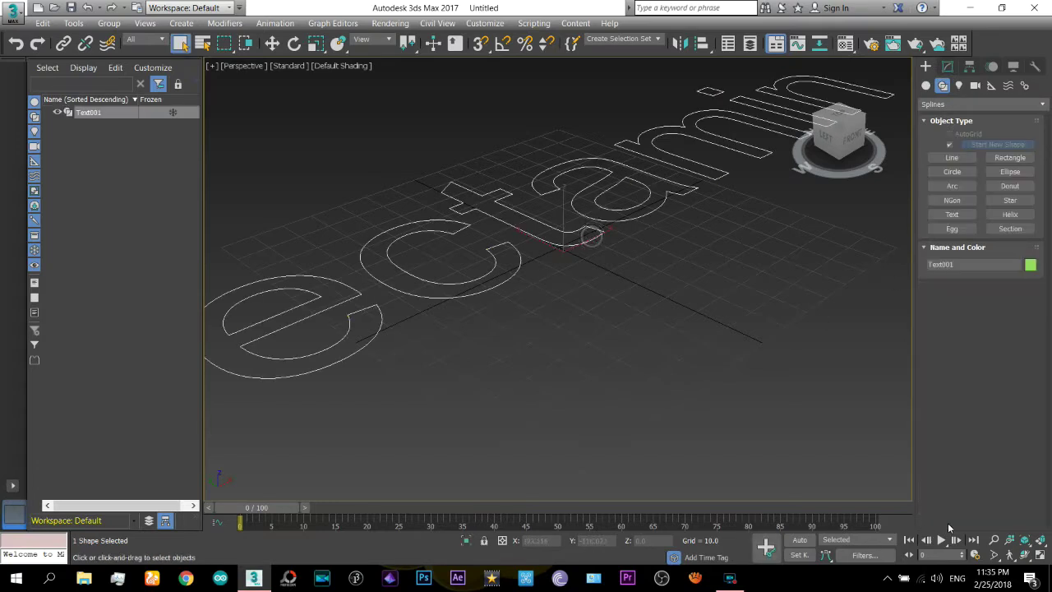
click(994, 540)
drag(567, 263, 606, 295)
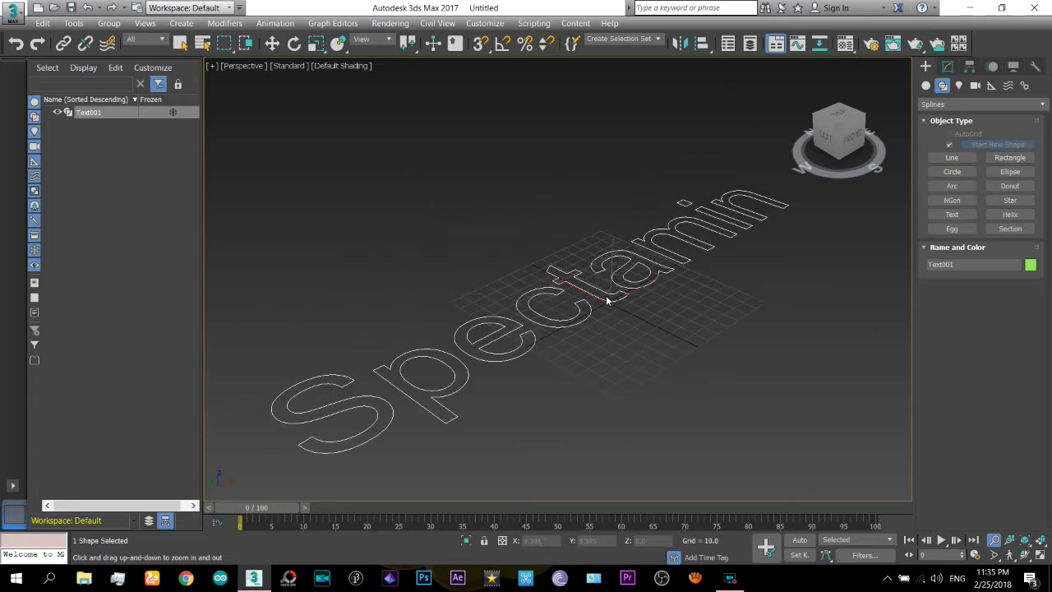
Try out several fonts on the text shape and set it to Book Antiqua.
click(944, 68)
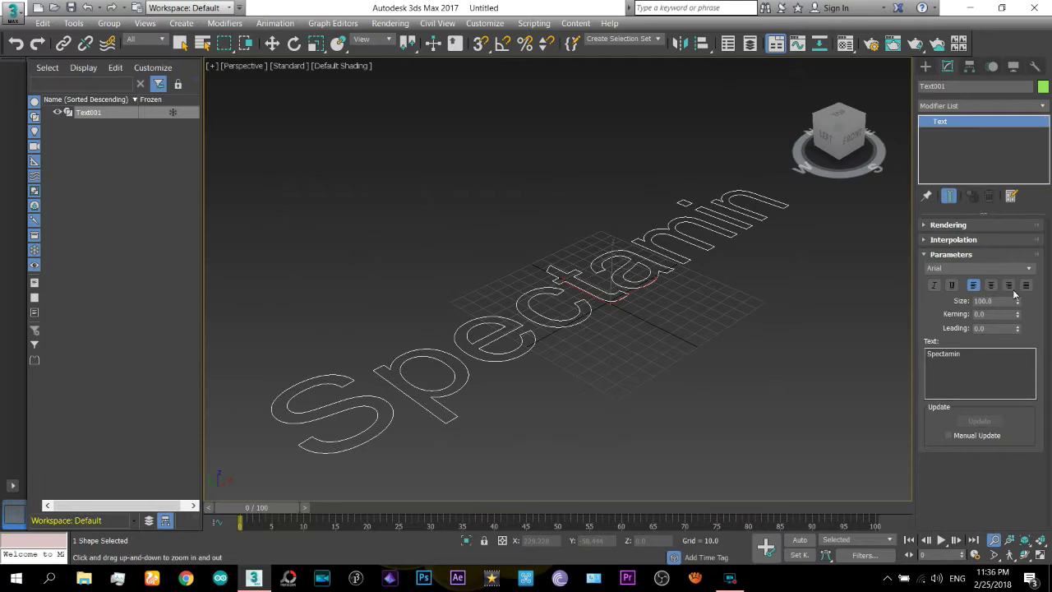
click(1029, 269)
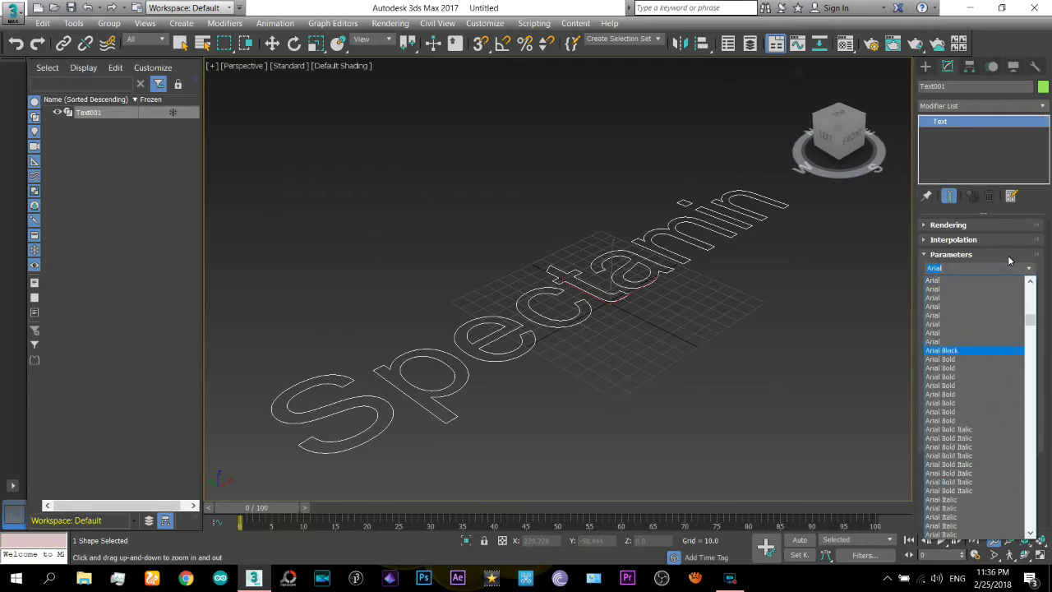
scroll(1034, 318, down, 3)
click(978, 407)
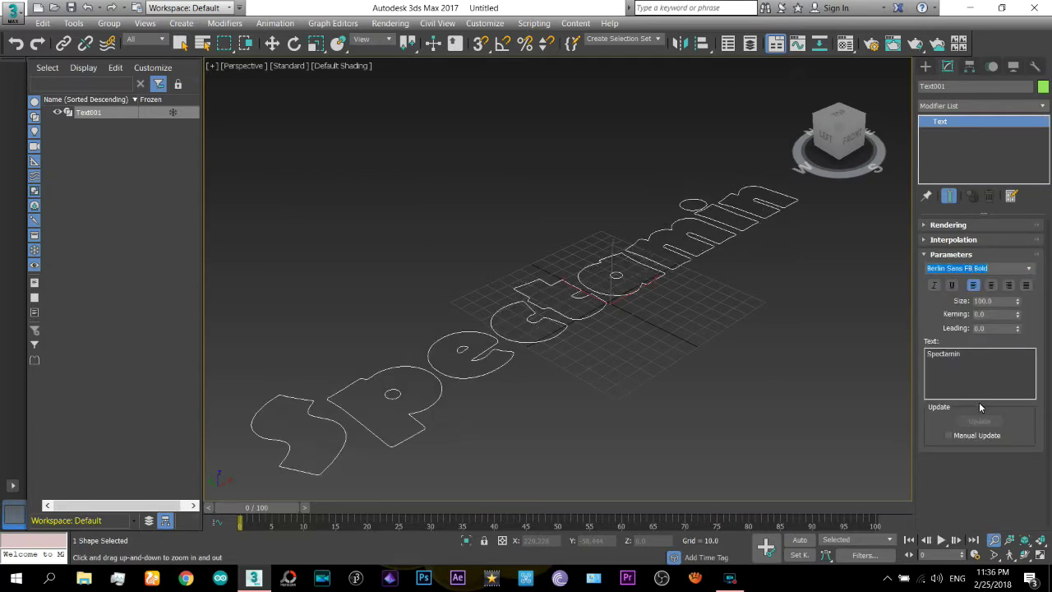
key(Down)
key(Down)
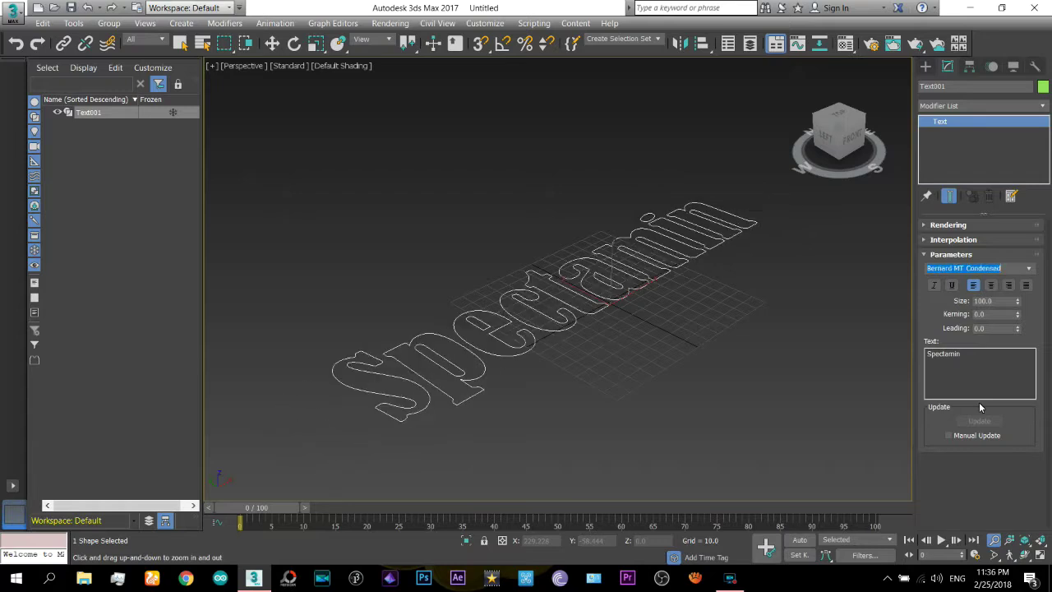
key(Down)
key(Down)
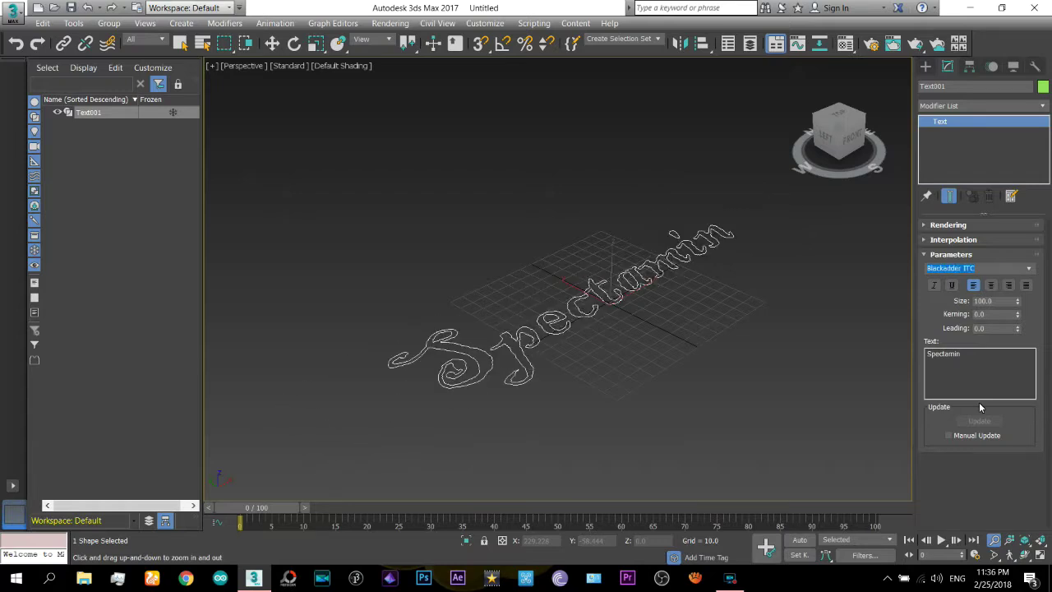
key(Down)
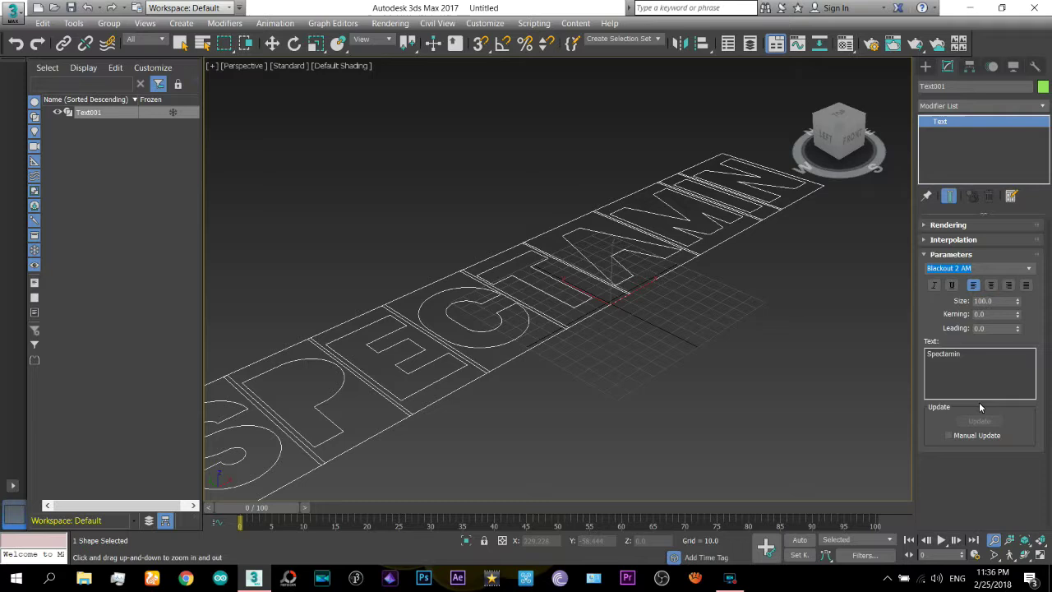
key(Down)
key(Down)
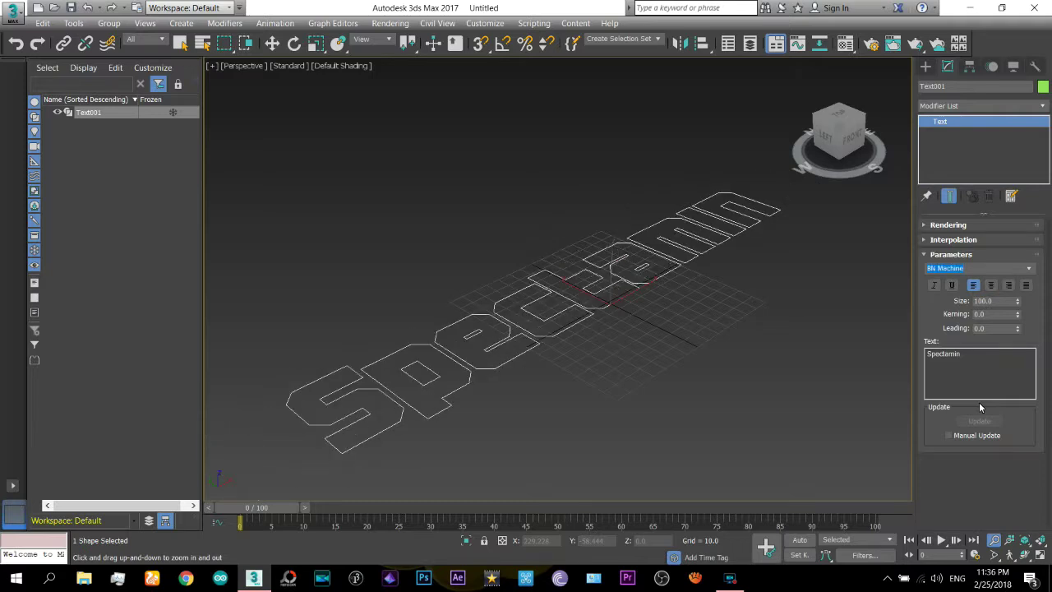
key(Down)
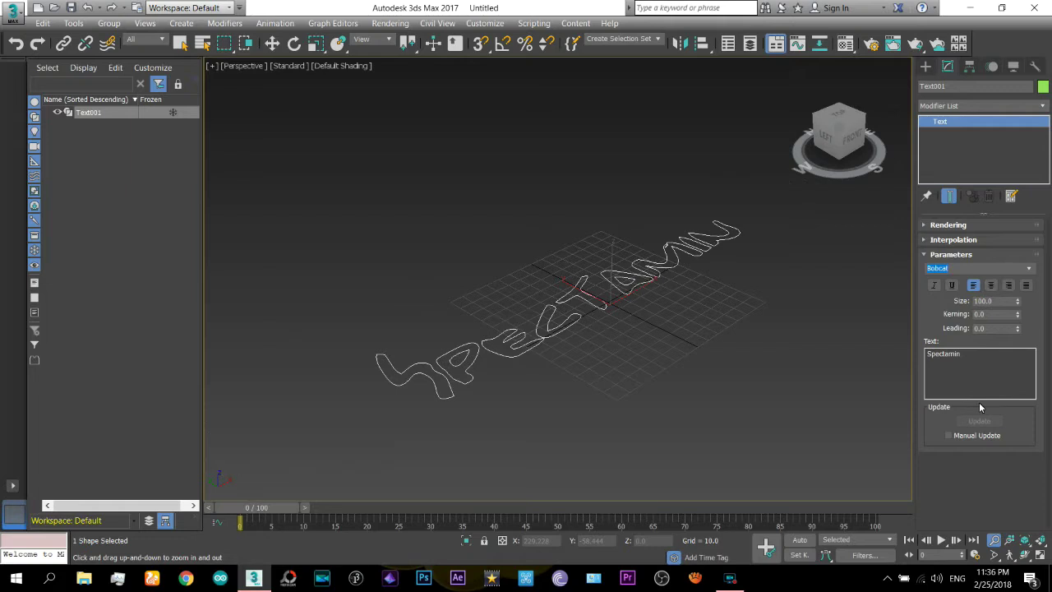
key(Down)
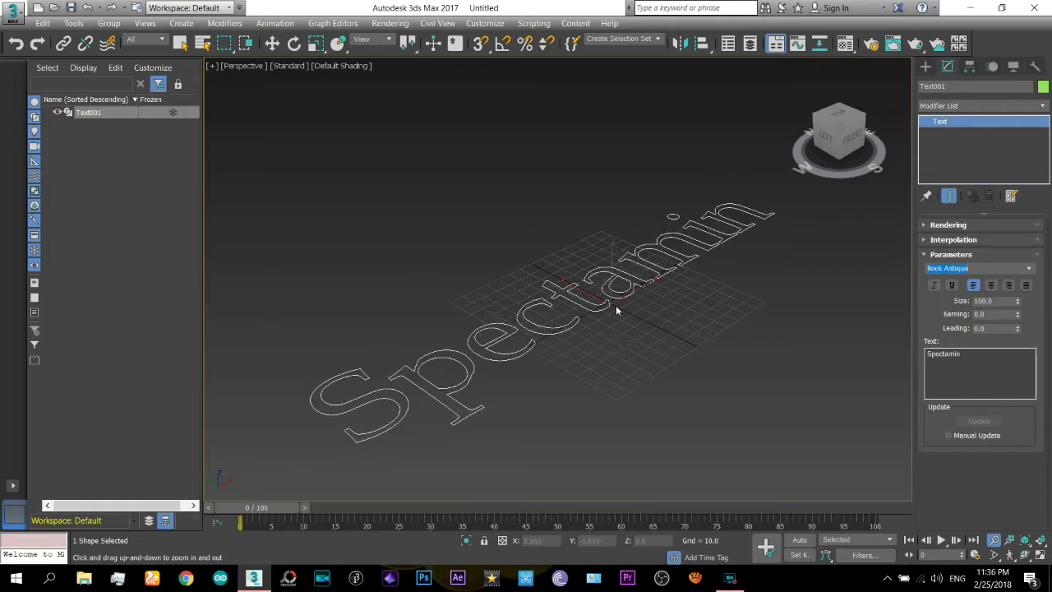
Apply a Bevel modifier to the text and set its Level 1 height to 10.
click(1024, 555)
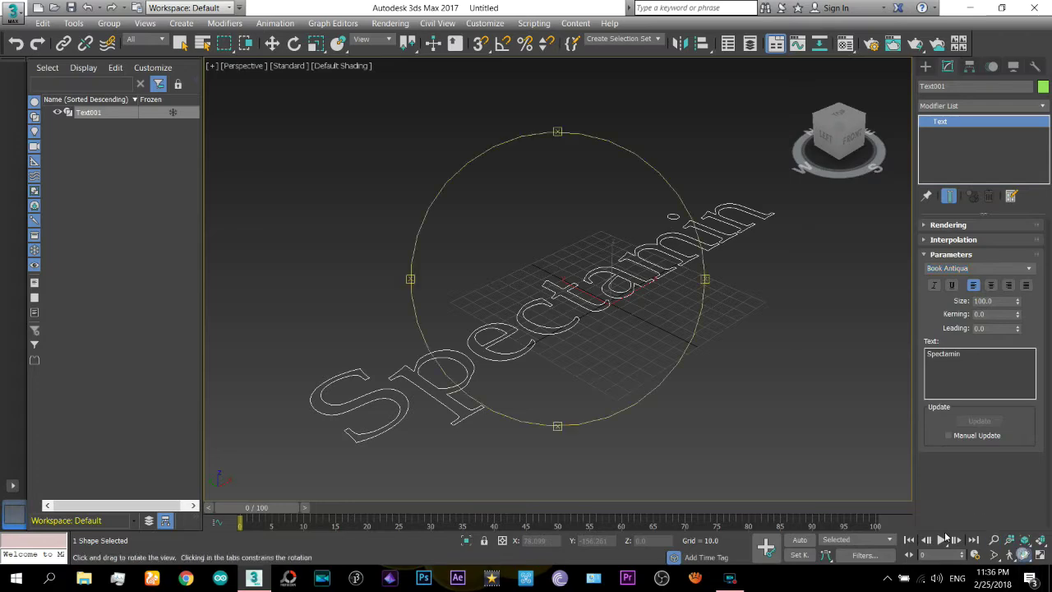
mouse_move(605, 285)
mouse_down()
mouse_move(587, 313)
mouse_move(606, 258)
mouse_move(615, 282)
mouse_move(606, 277)
mouse_up()
right_click(687, 266)
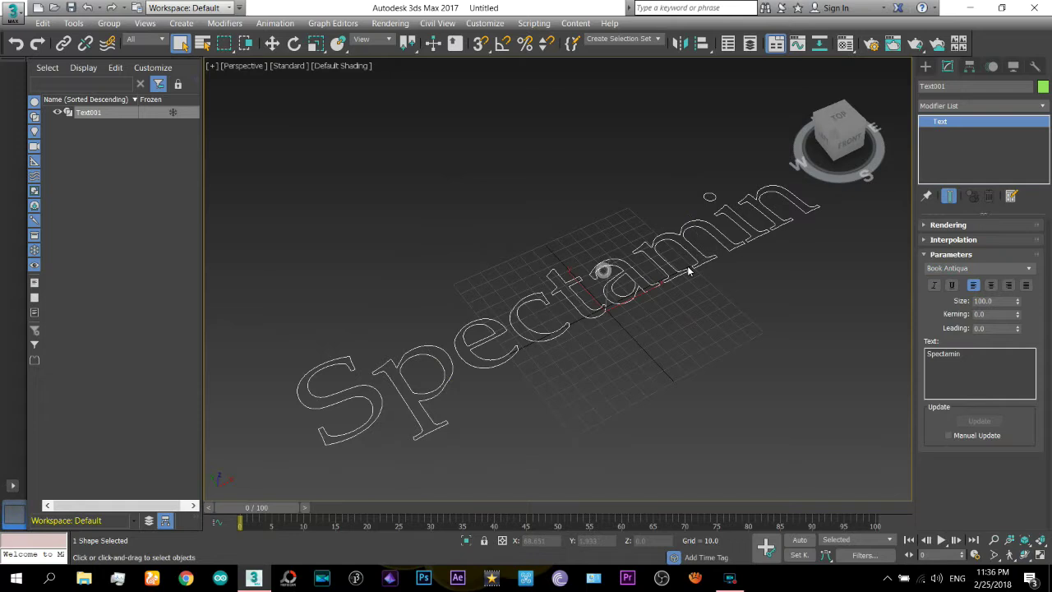
alt+middle_drag(687, 266, 662, 263)
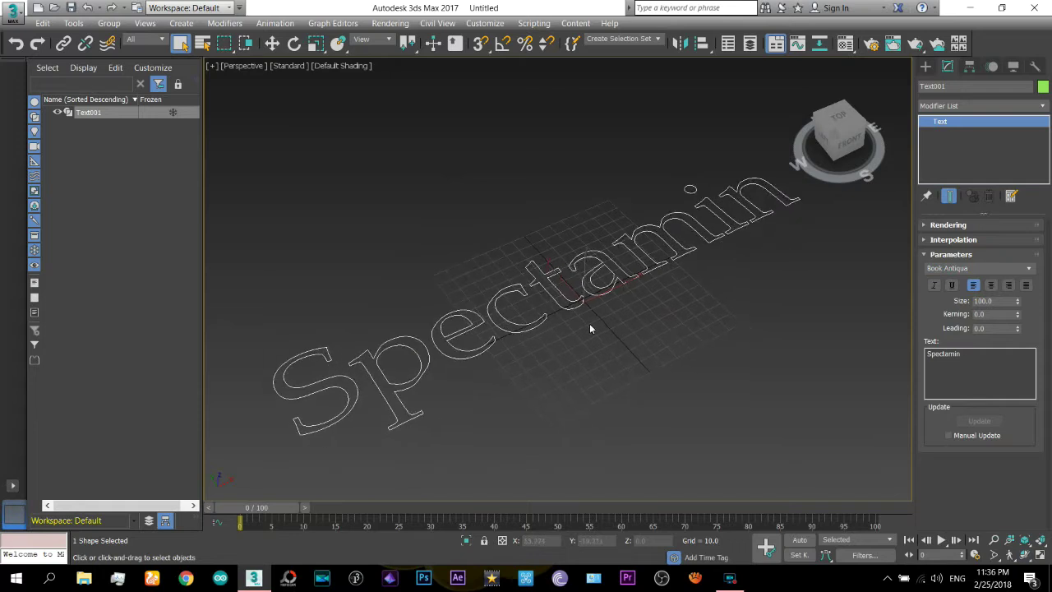
click(1042, 105)
scroll(1009, 254, down, 10)
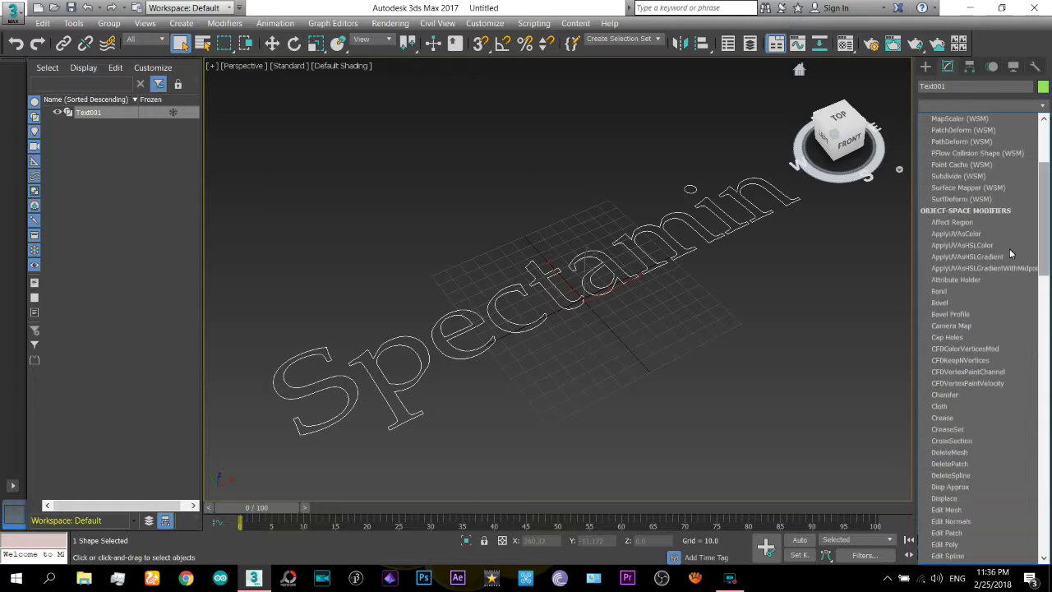
click(982, 303)
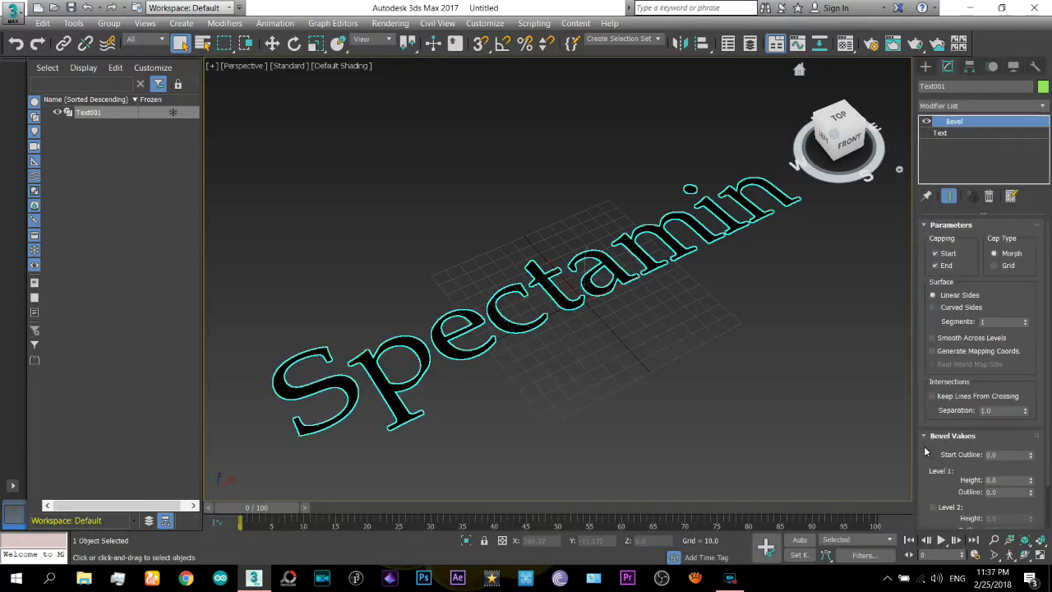
scroll(924, 465, down, 2)
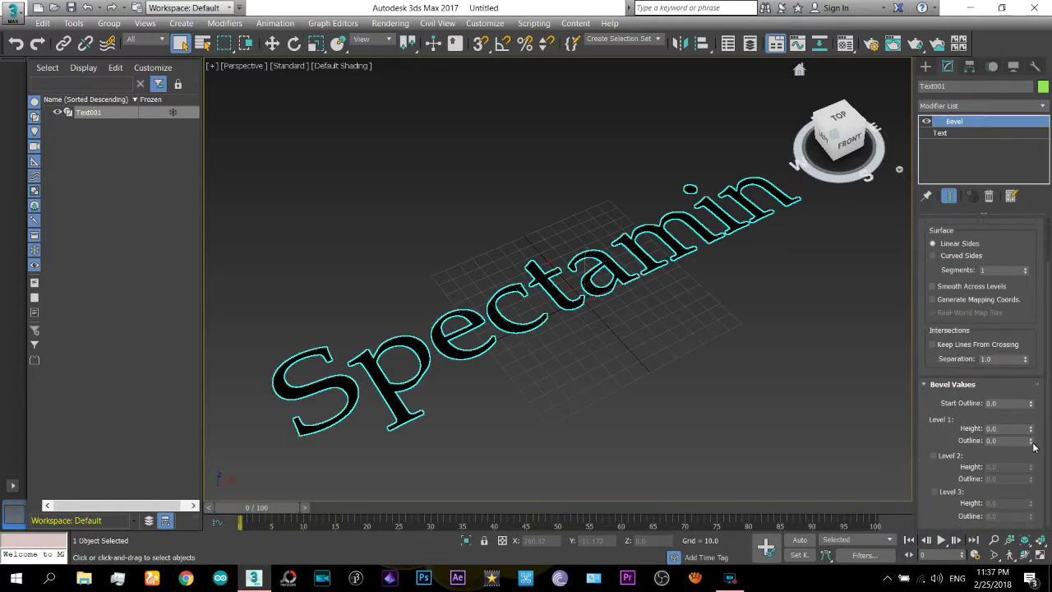
drag(1031, 432, 1036, 426)
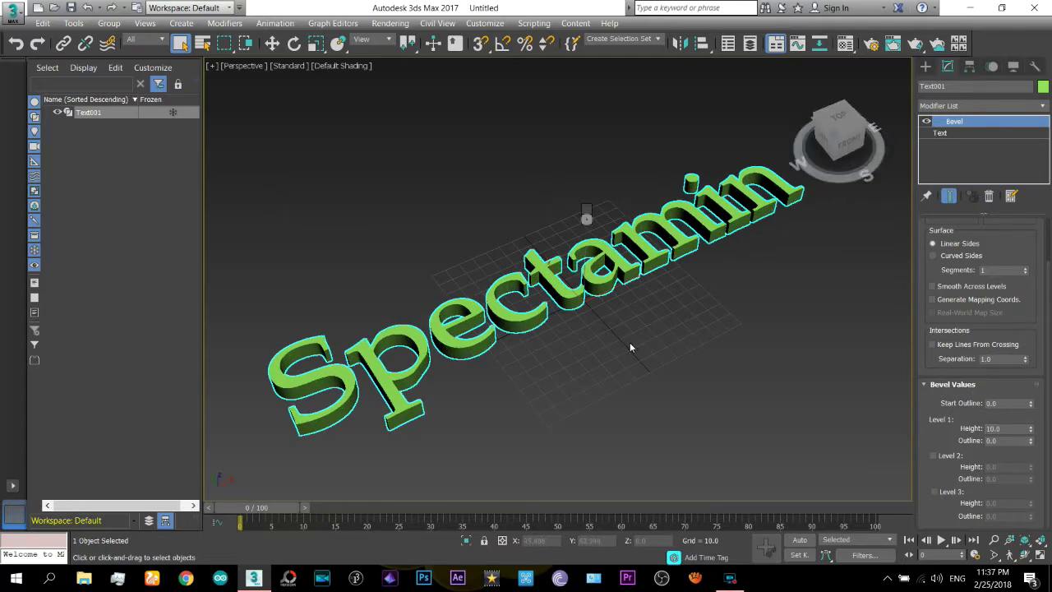
View the text from the top and set the kerning of its base Text object to 10.
right_click(585, 219)
click(615, 231)
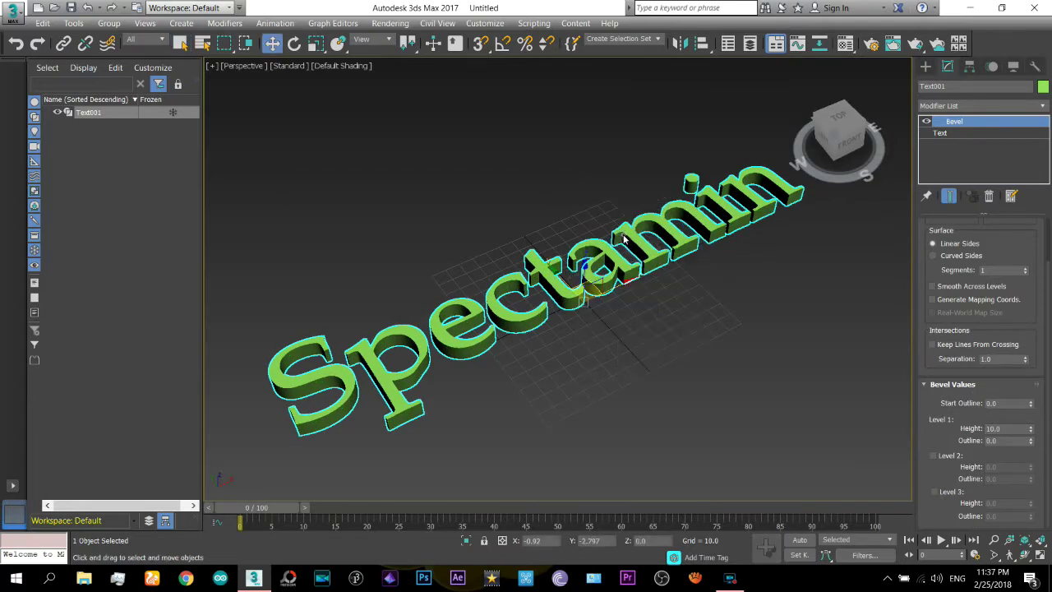
click(847, 123)
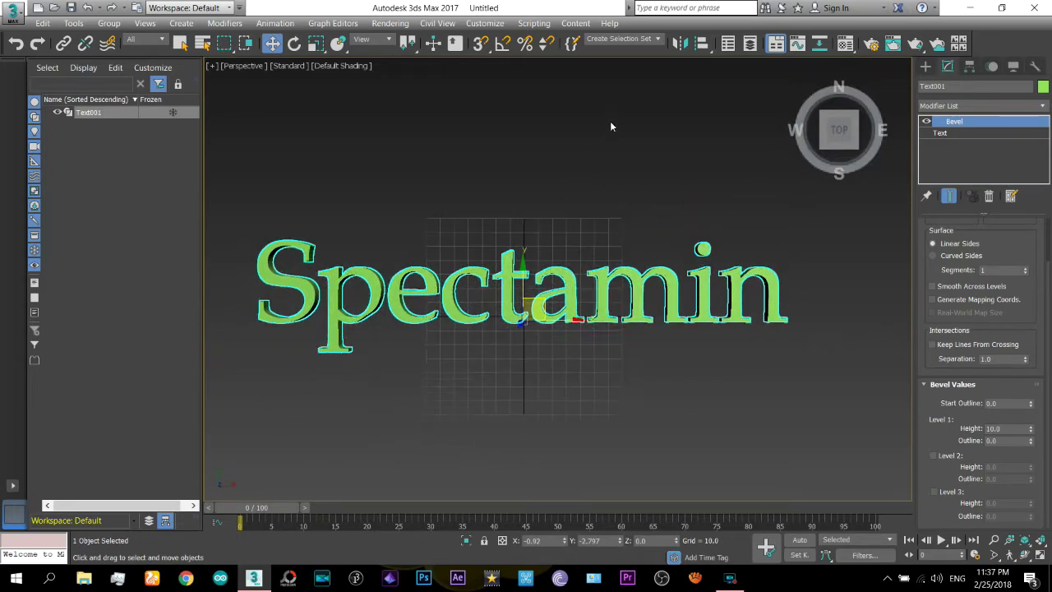
click(955, 134)
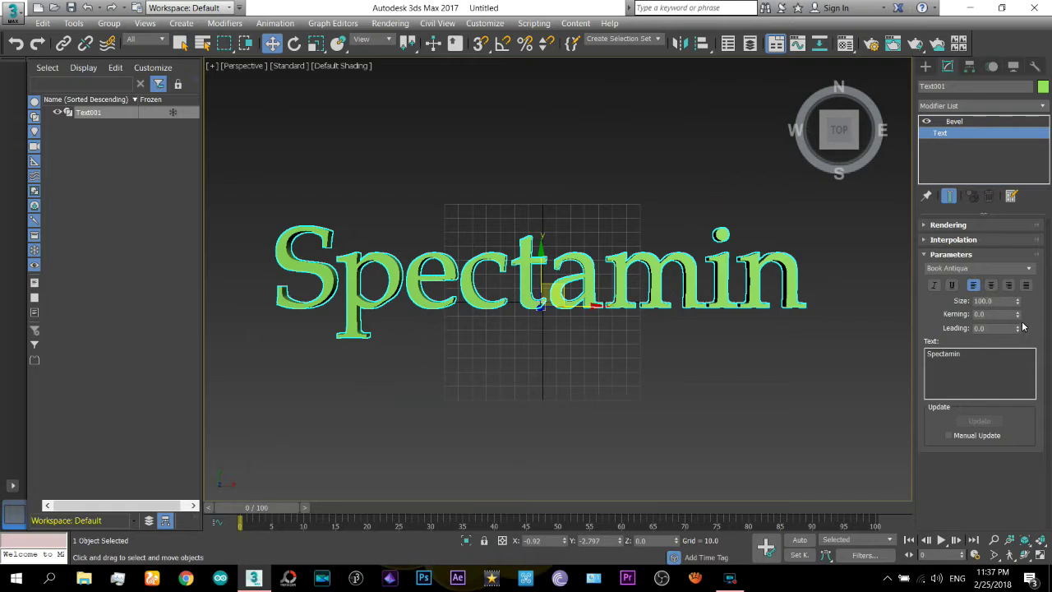
drag(1018, 315, 7, 560)
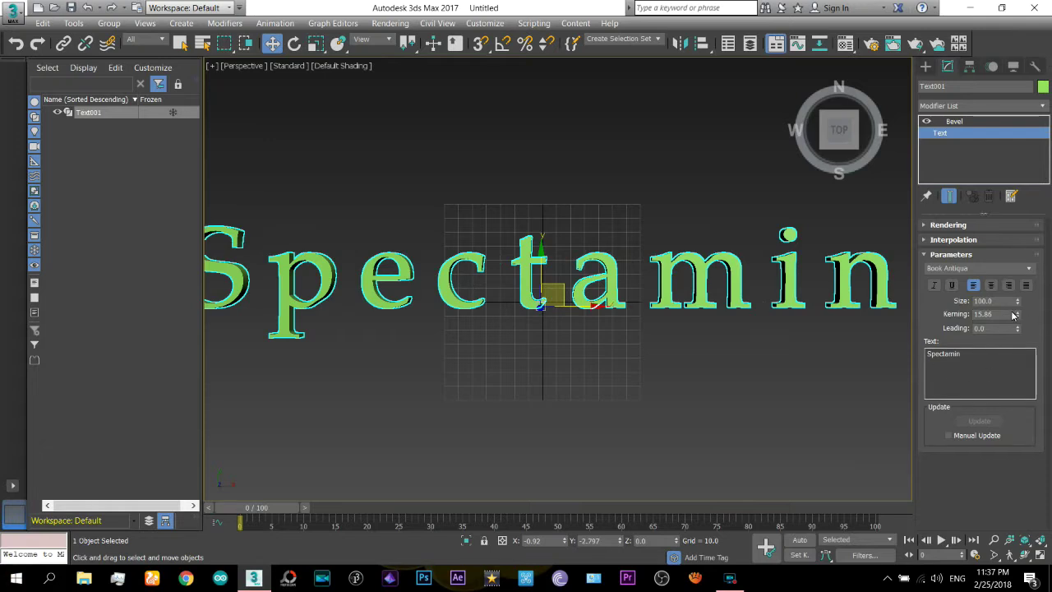
text(10)
key(Return)
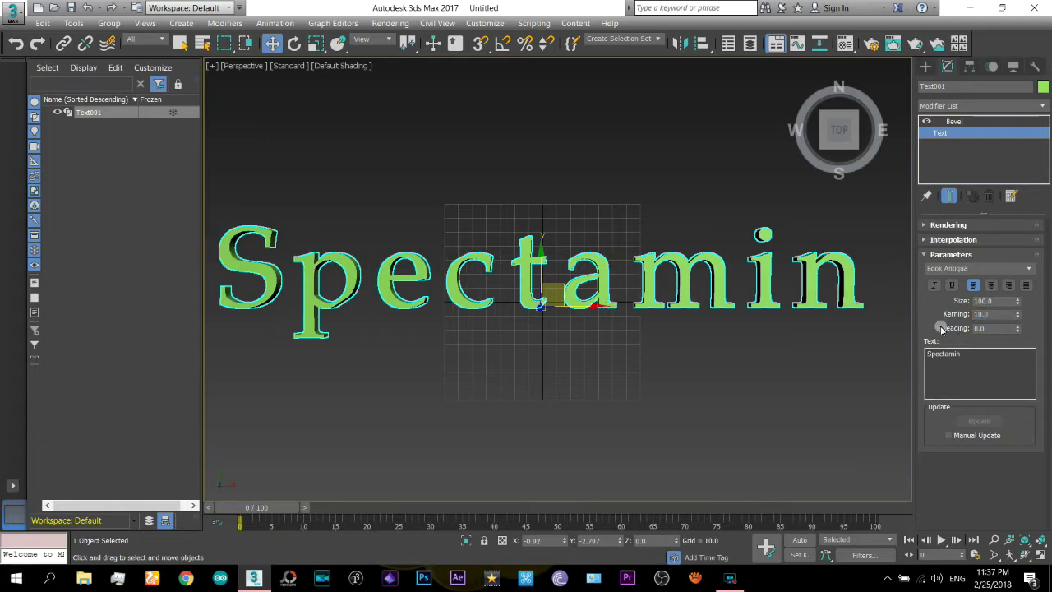
Rotate the text 90 degrees about the X axis with angle snap enabled so that it stands upright.
middle_drag(686, 301, 713, 310)
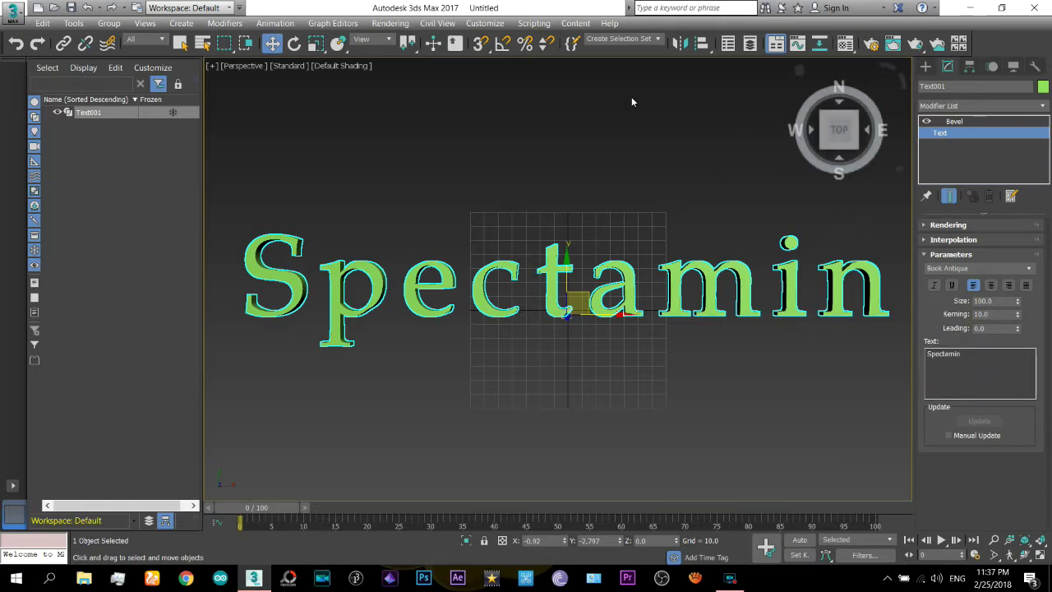
click(294, 44)
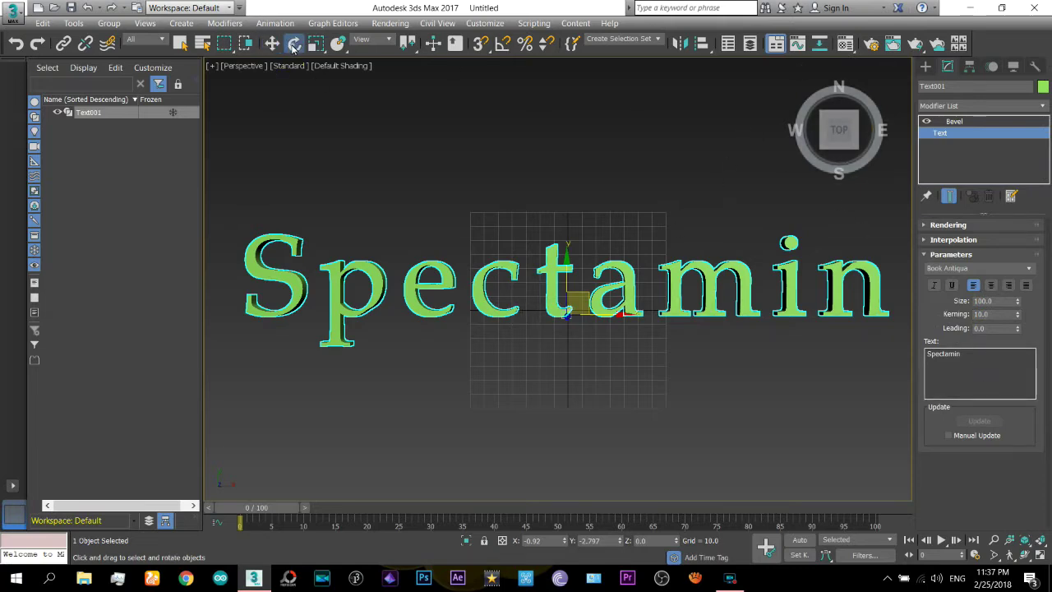
click(503, 44)
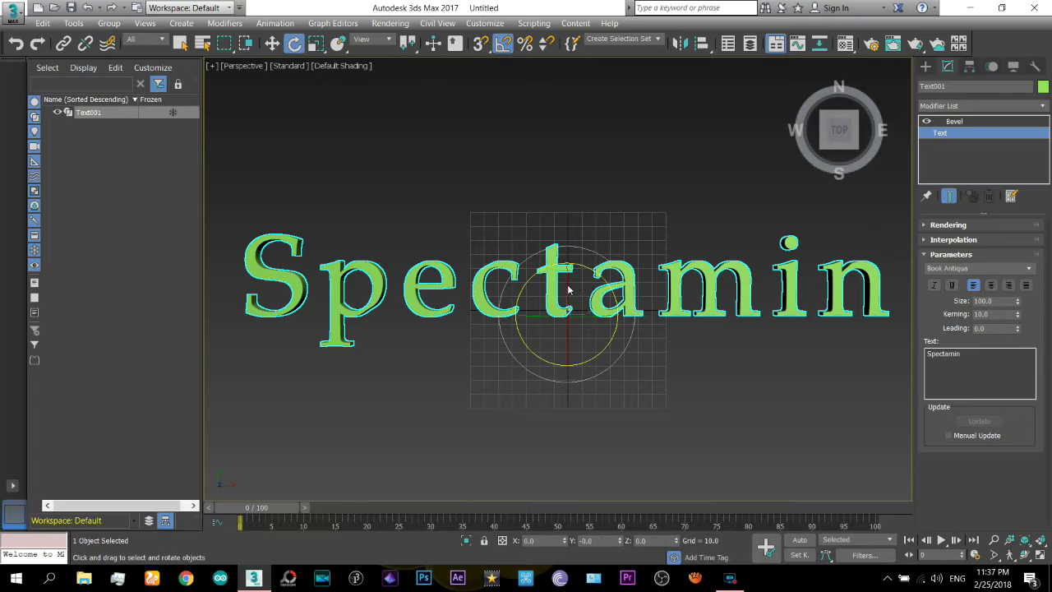
drag(567, 289, 566, 337)
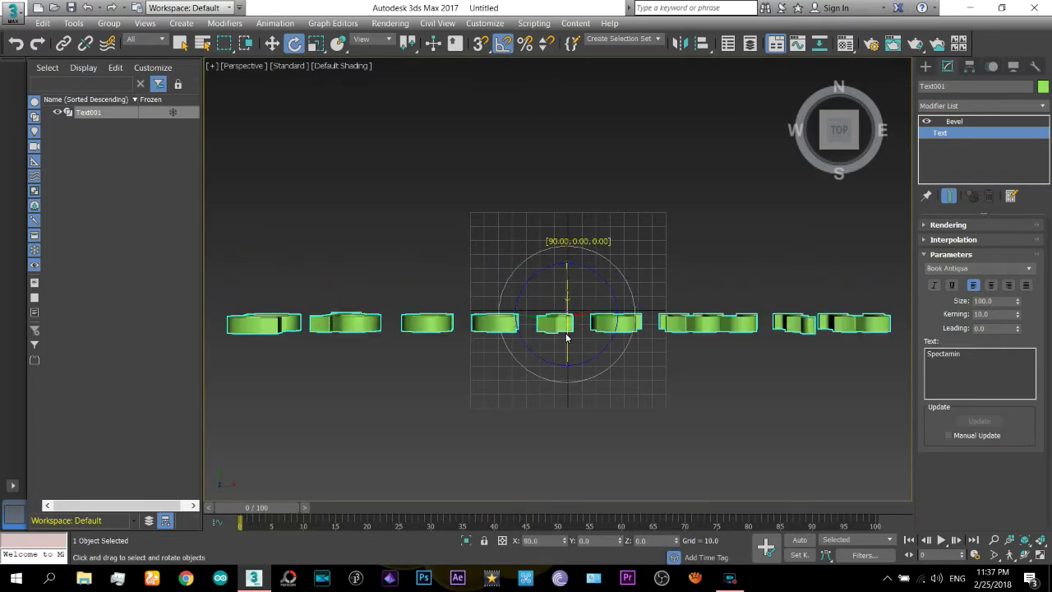
Bring the whole upright text into a front view and switch geometry creation to the FumeFX category.
click(842, 165)
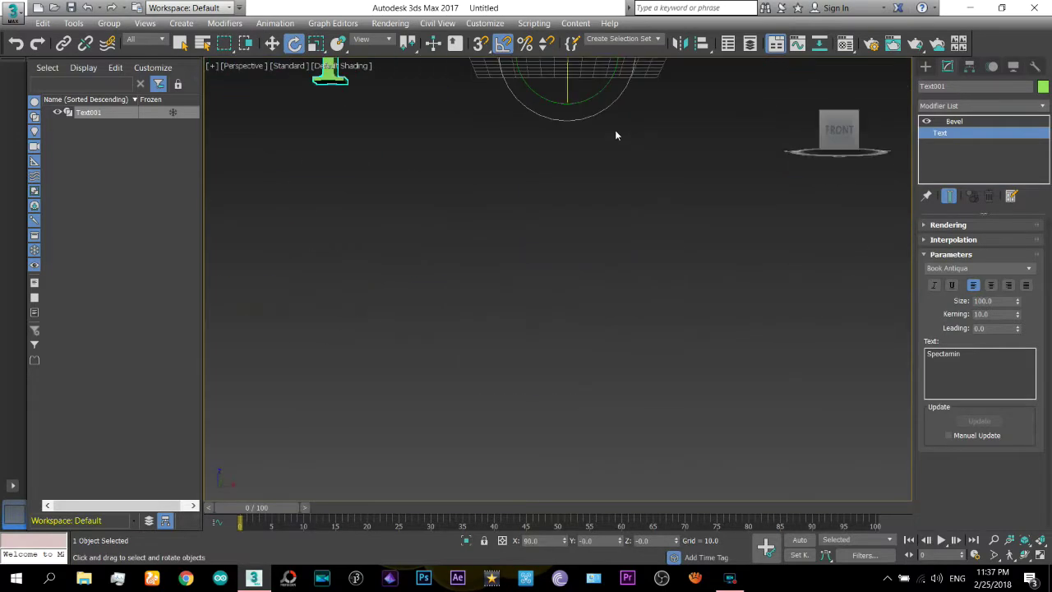
middle_drag(621, 324, 609, 355)
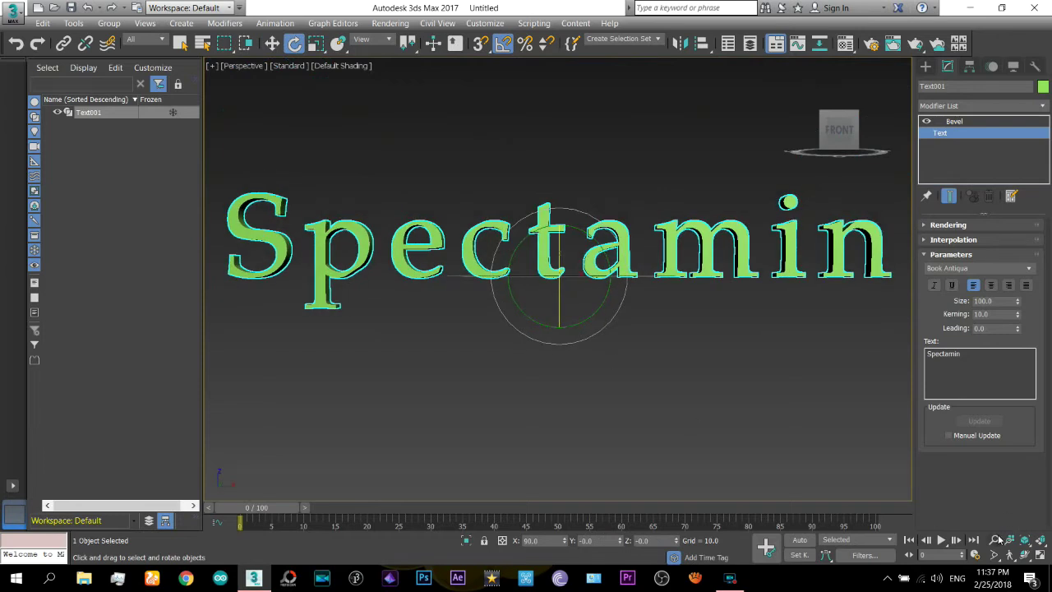
scroll(643, 318, down, 5)
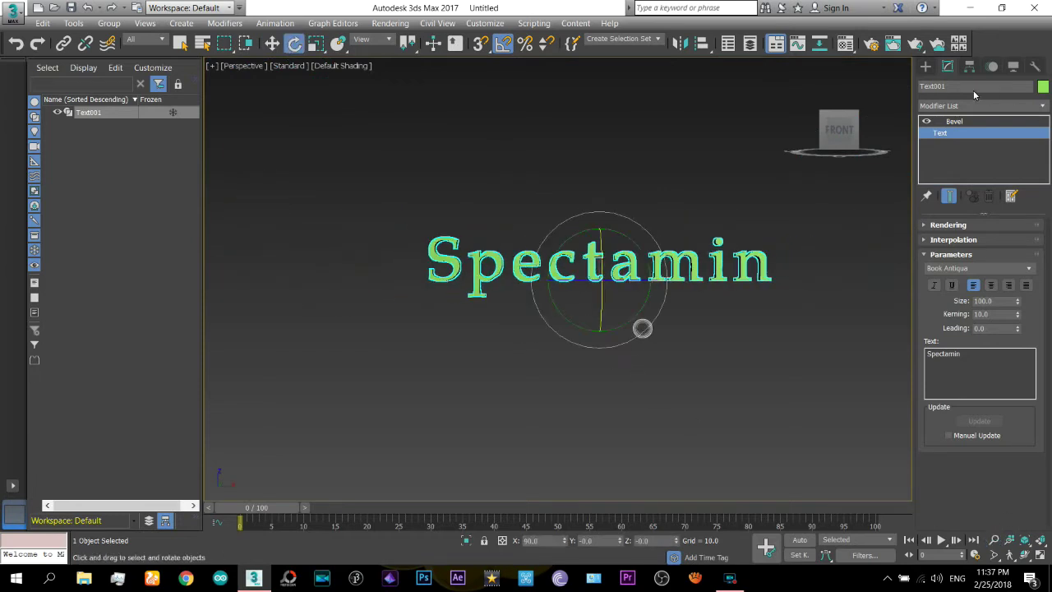
click(925, 66)
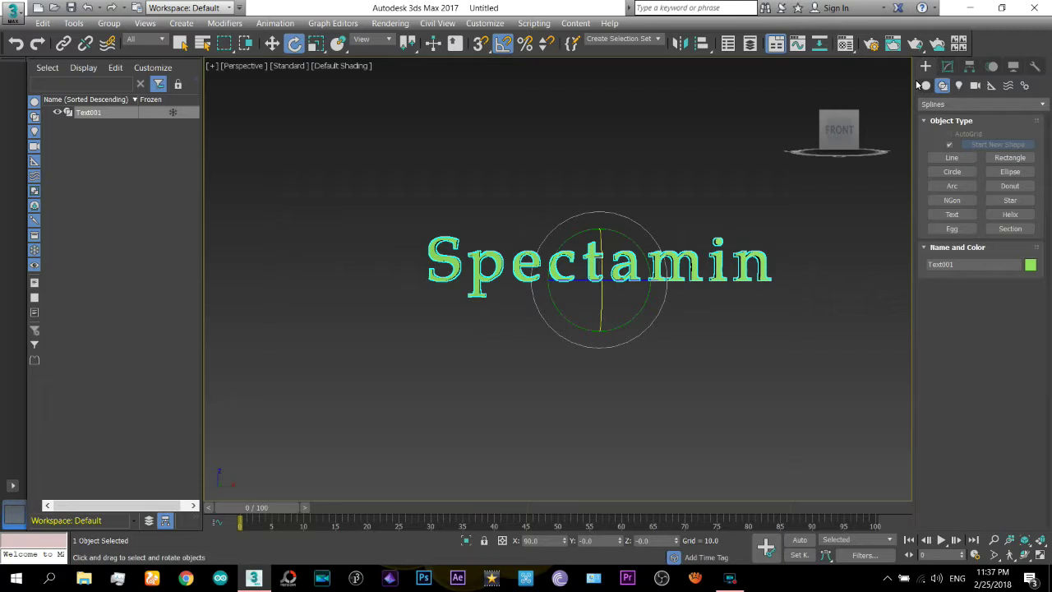
click(925, 85)
click(941, 104)
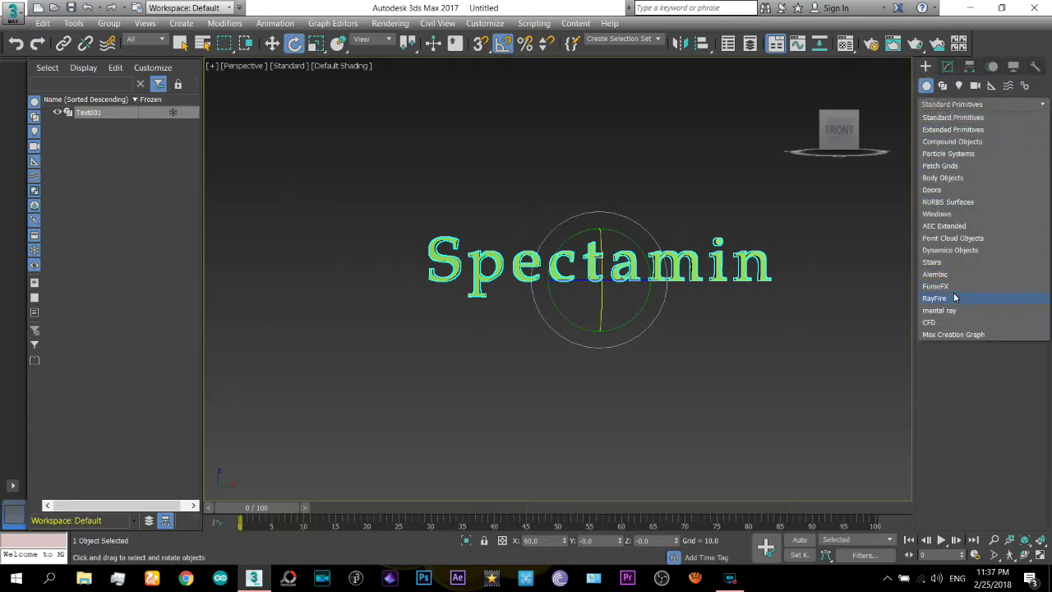
middle_drag(846, 276, 821, 284)
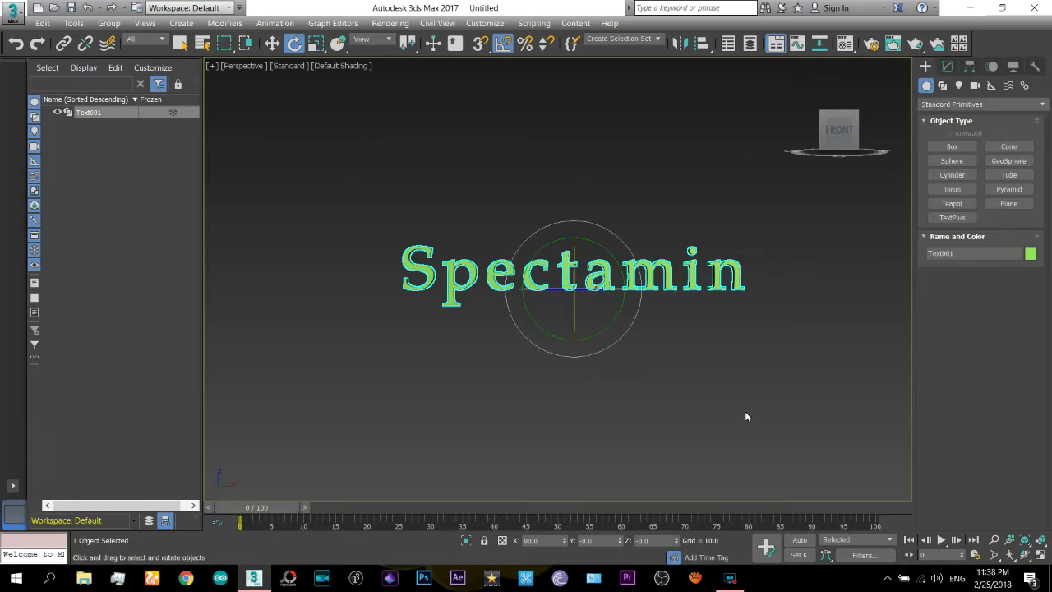
click(942, 106)
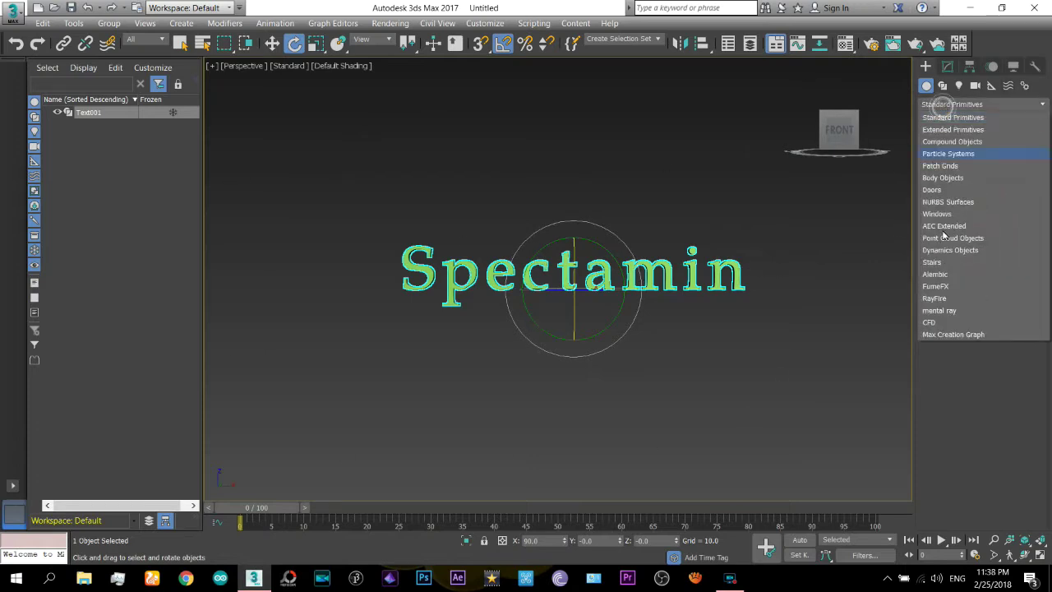
click(978, 285)
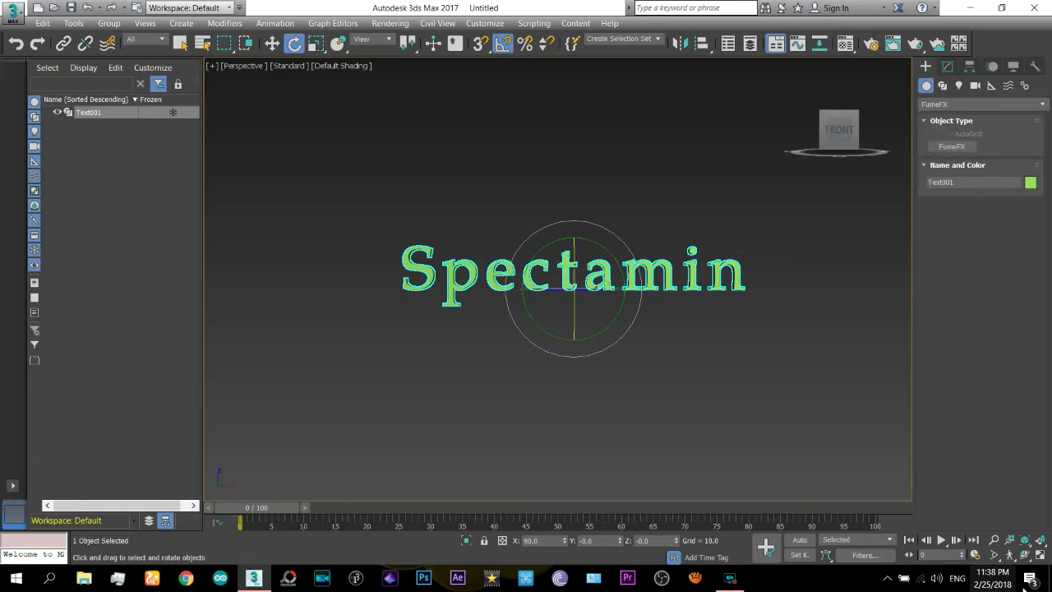
Create a FumeFX container around the text, about 584 wide, 499 long and 93 high.
click(1023, 554)
drag(554, 298, 755, 248)
click(952, 147)
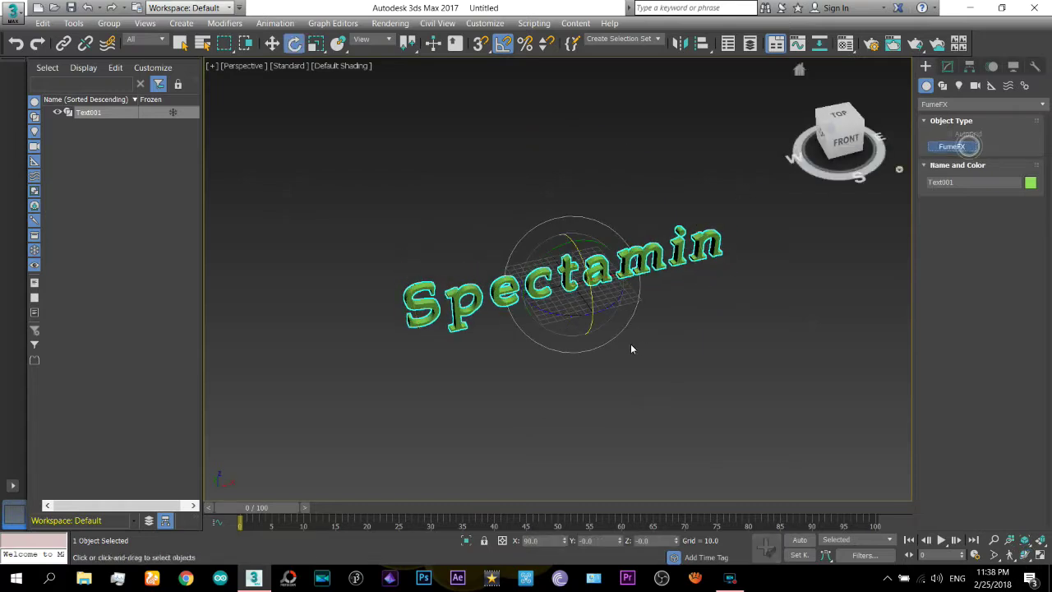
middle_drag(505, 369, 459, 353)
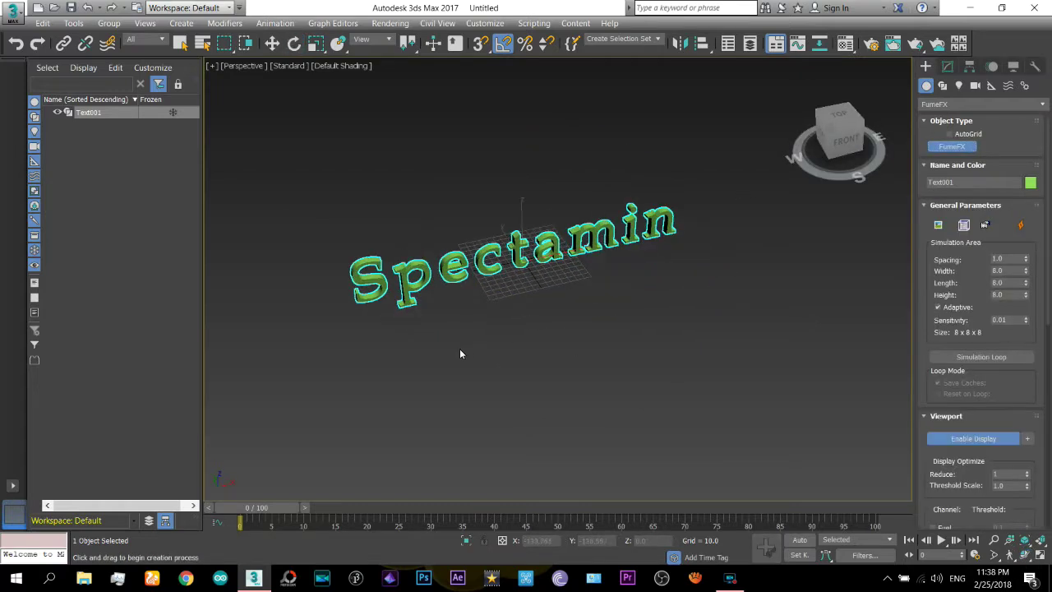
drag(342, 445, 641, 143)
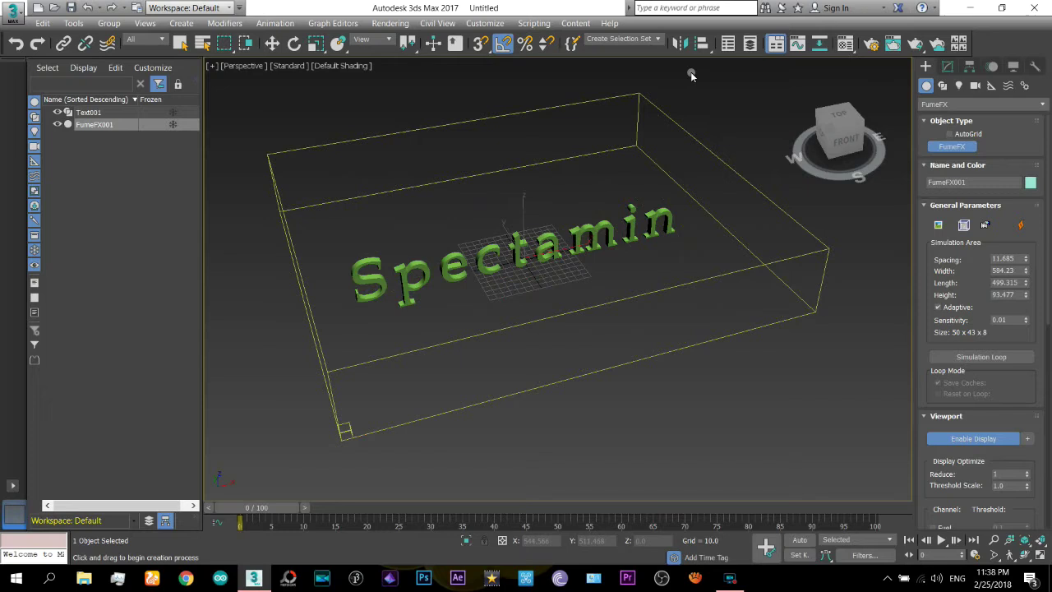
key(e)
Stretch the FumeFX container along its Z axis to about 243 percent.
middle_drag(710, 93, 850, 186)
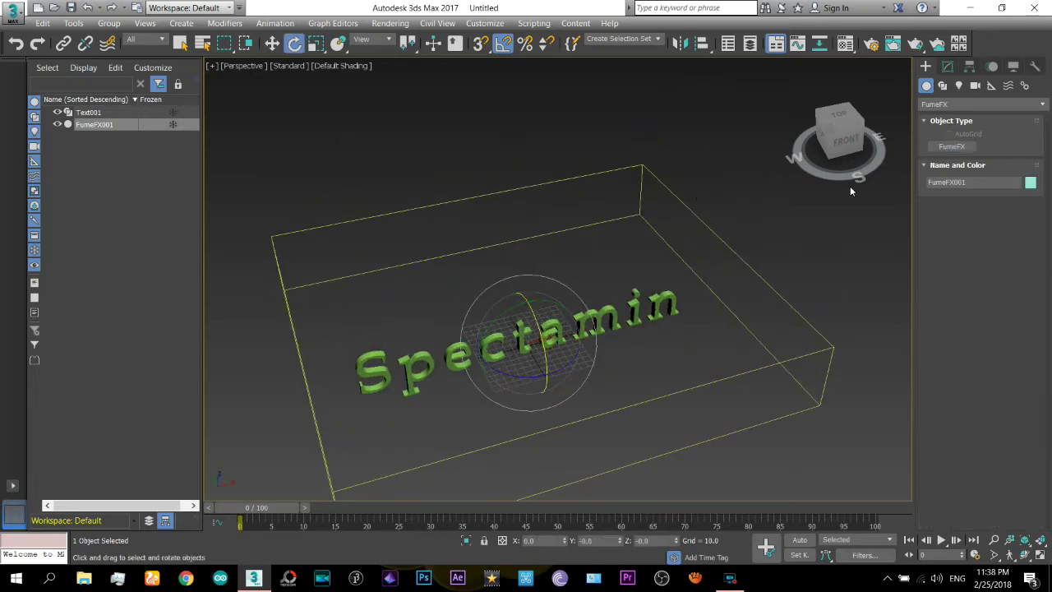
click(993, 539)
scroll(655, 325, down, 5)
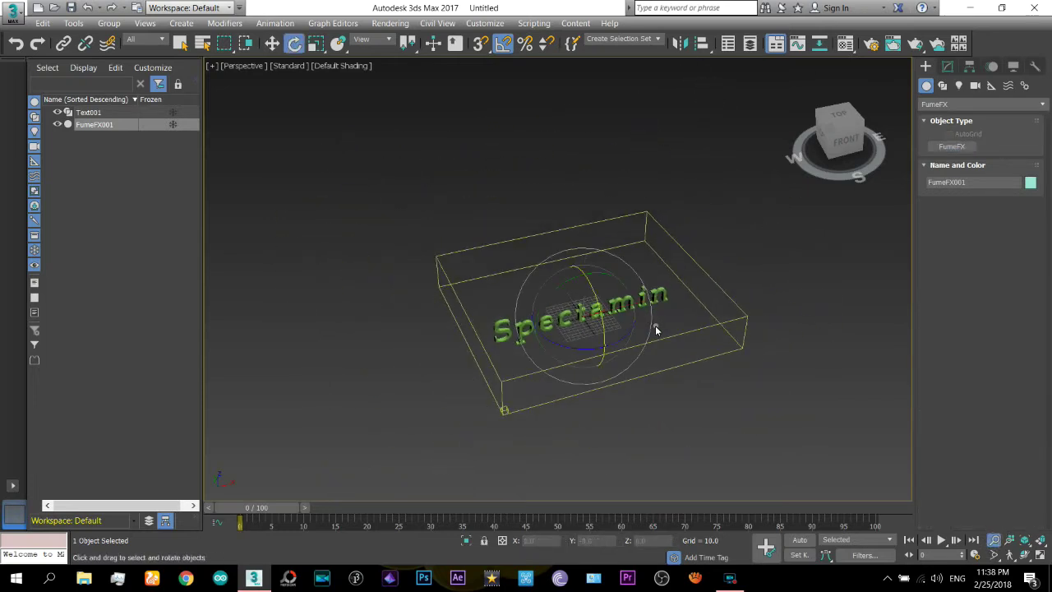
click(315, 43)
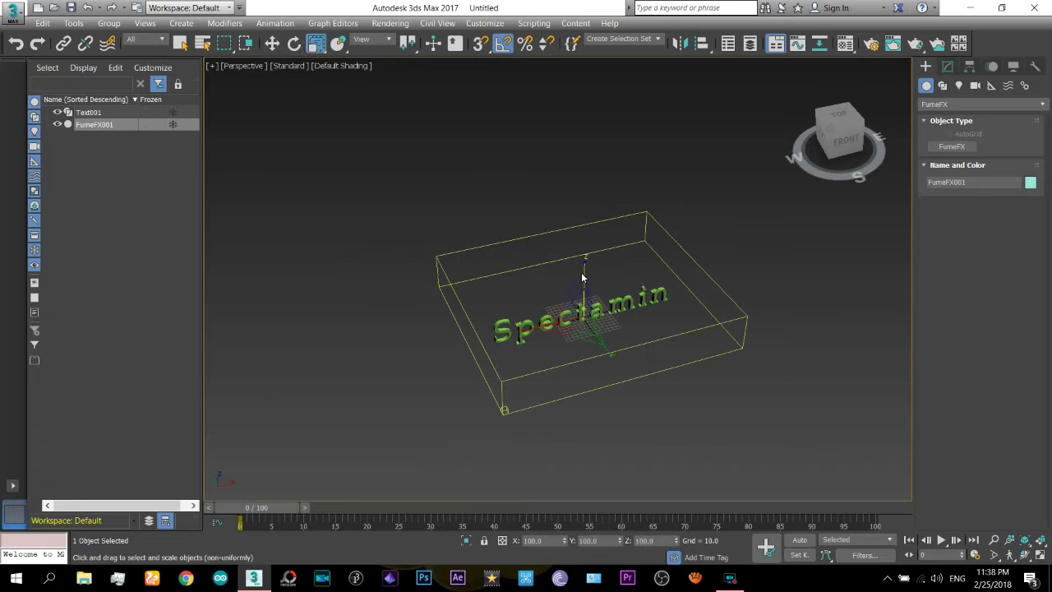
drag(585, 273, 598, 222)
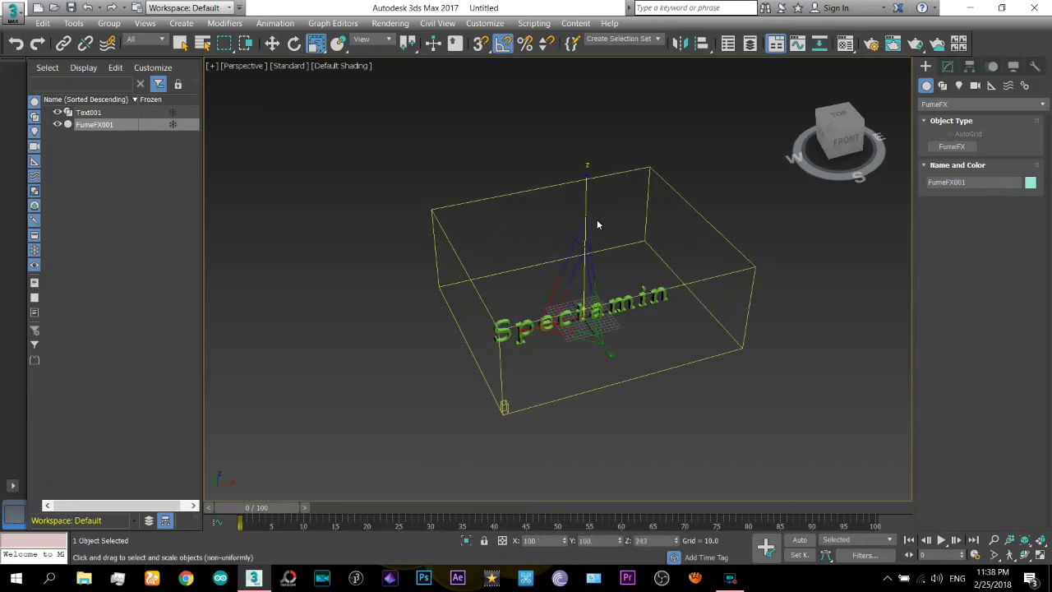
Move the FumeFX container down to about Z -71 so that it encloses the text.
click(845, 140)
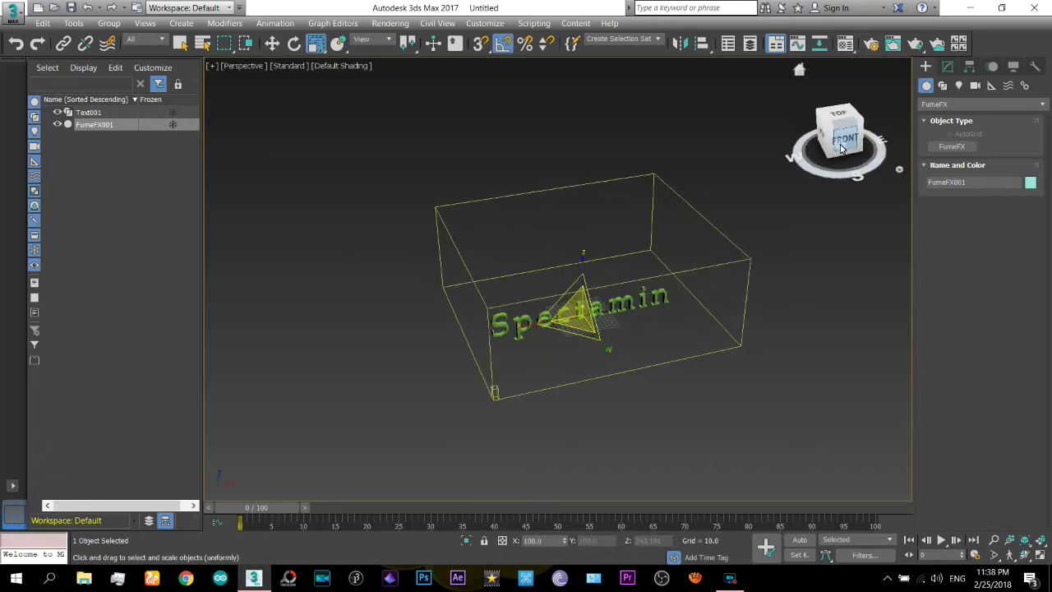
right_click(599, 247)
click(612, 260)
drag(580, 266, 571, 309)
click(1025, 556)
click(994, 539)
key(w)
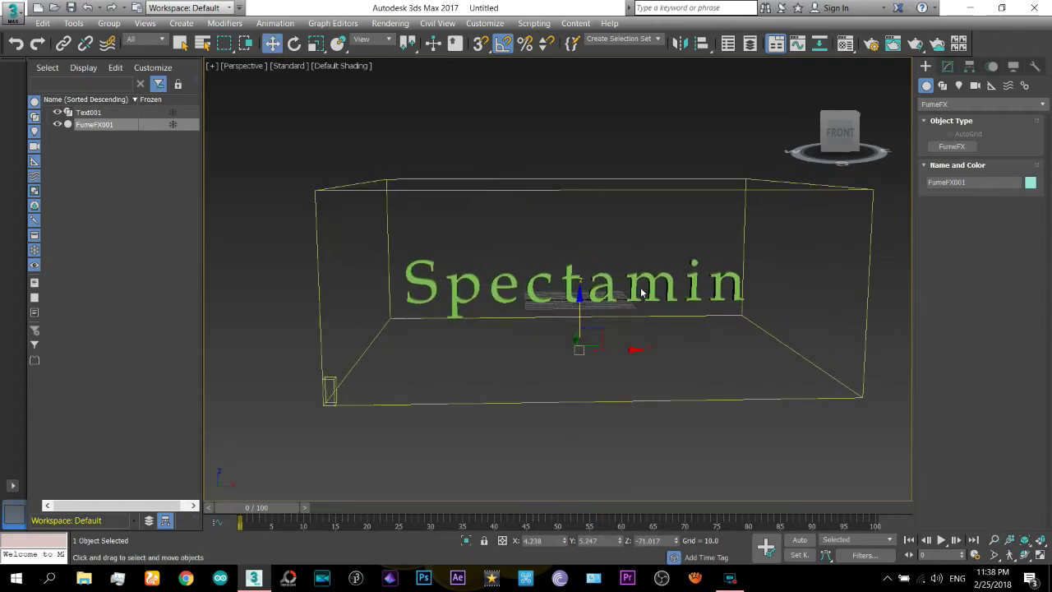
Place a FumeFX Object Src helper with an icon size of about 104 beside the end of the text.
click(643, 293)
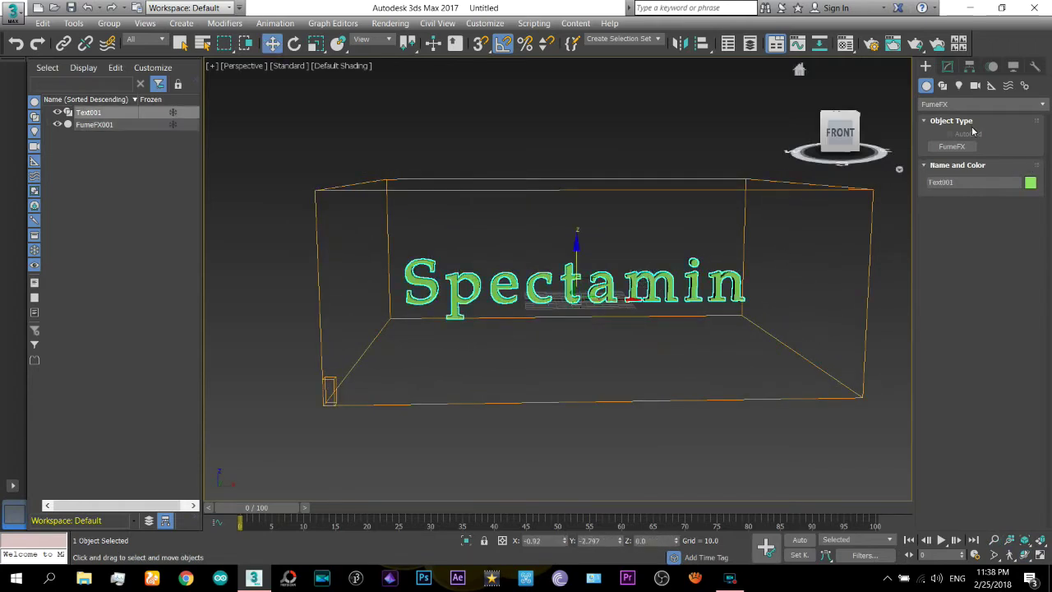
click(992, 87)
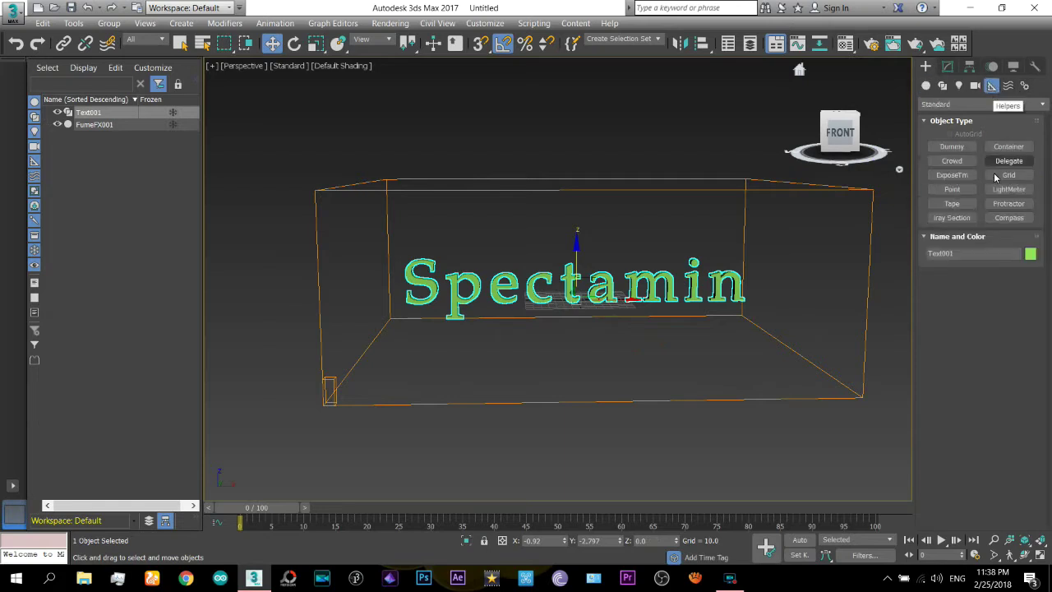
click(965, 105)
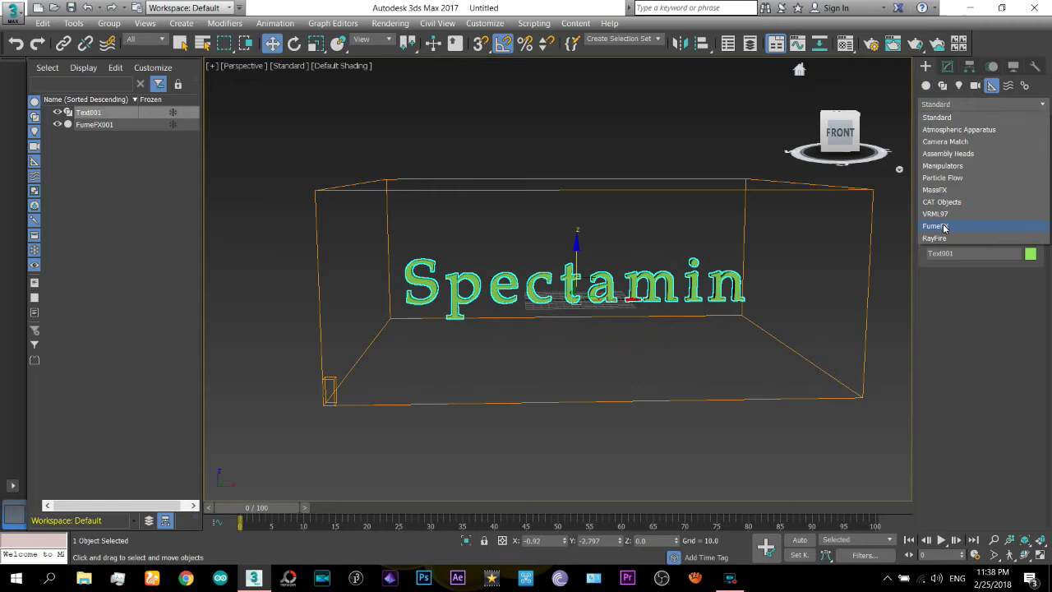
click(936, 226)
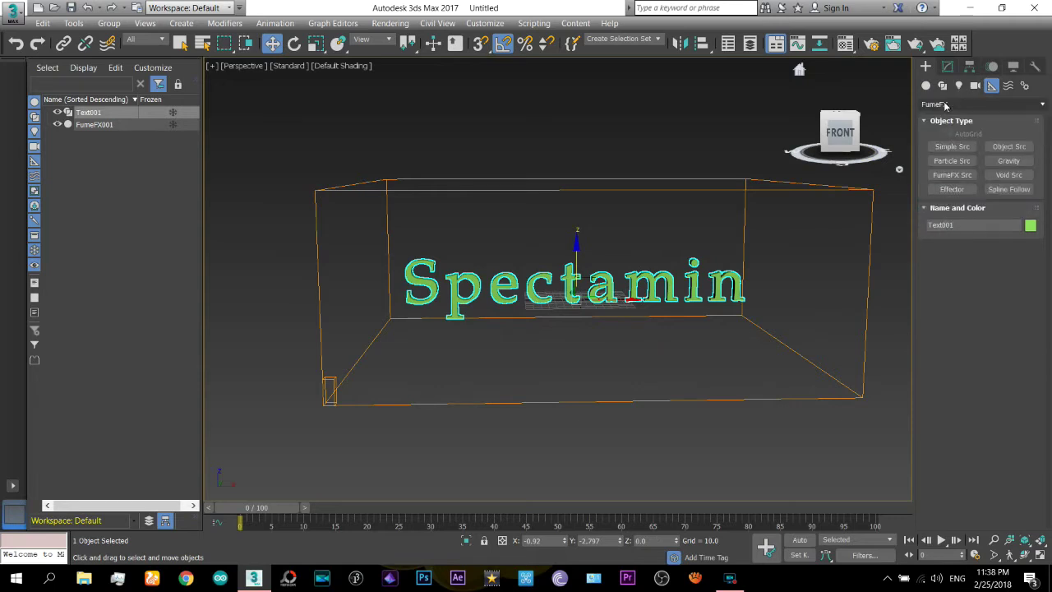
click(1008, 146)
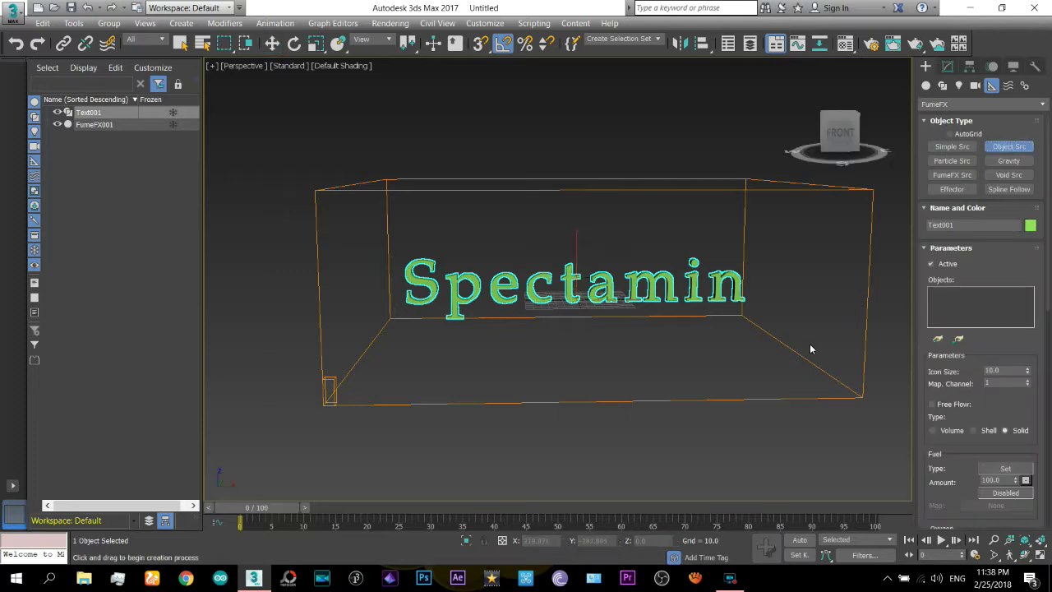
drag(810, 343, 821, 360)
key(w)
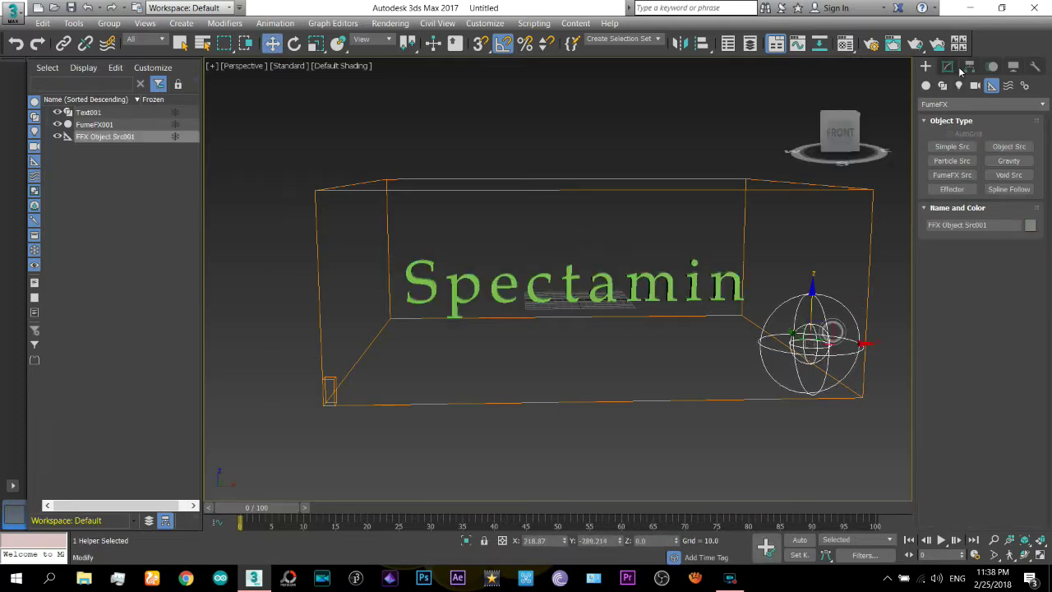
Assign the Spectamin text as the emitting object of the FumeFX object source.
click(948, 66)
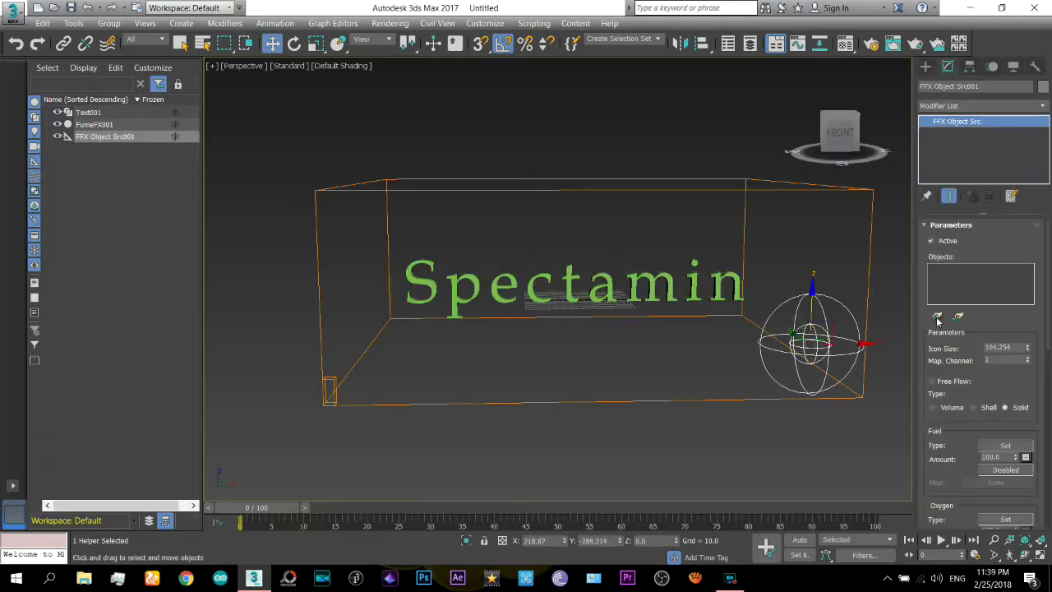
click(937, 317)
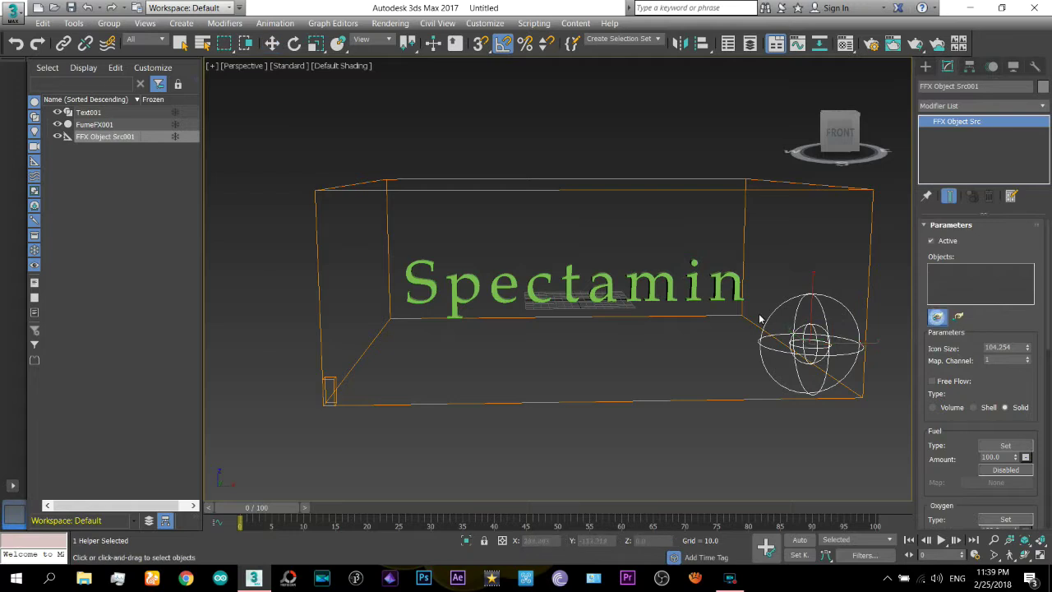
click(700, 296)
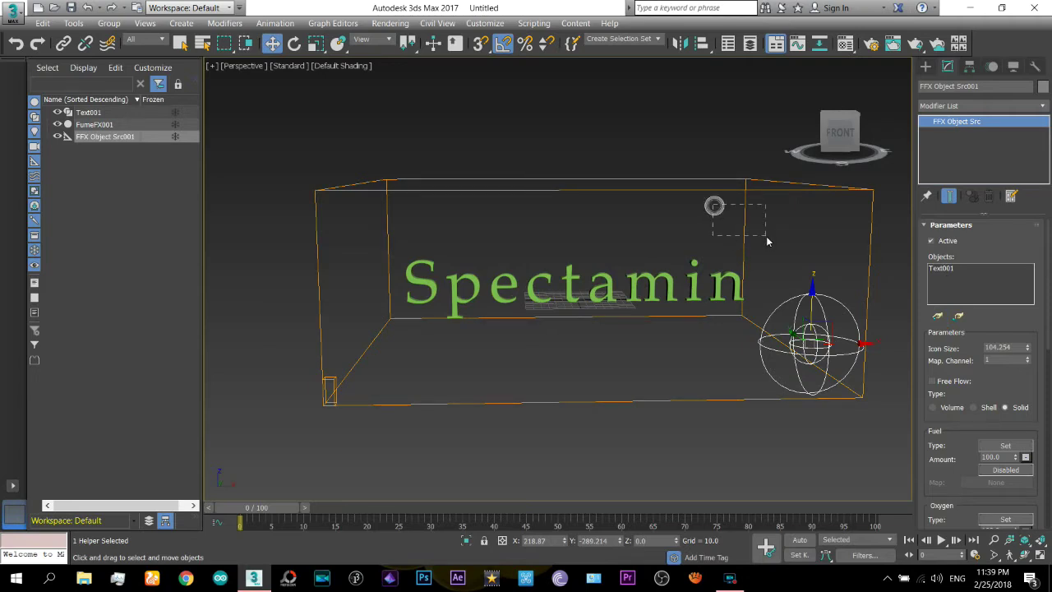
Add the object source helper to the FumeFX container's simulation sources and bring up its source parameters.
click(747, 219)
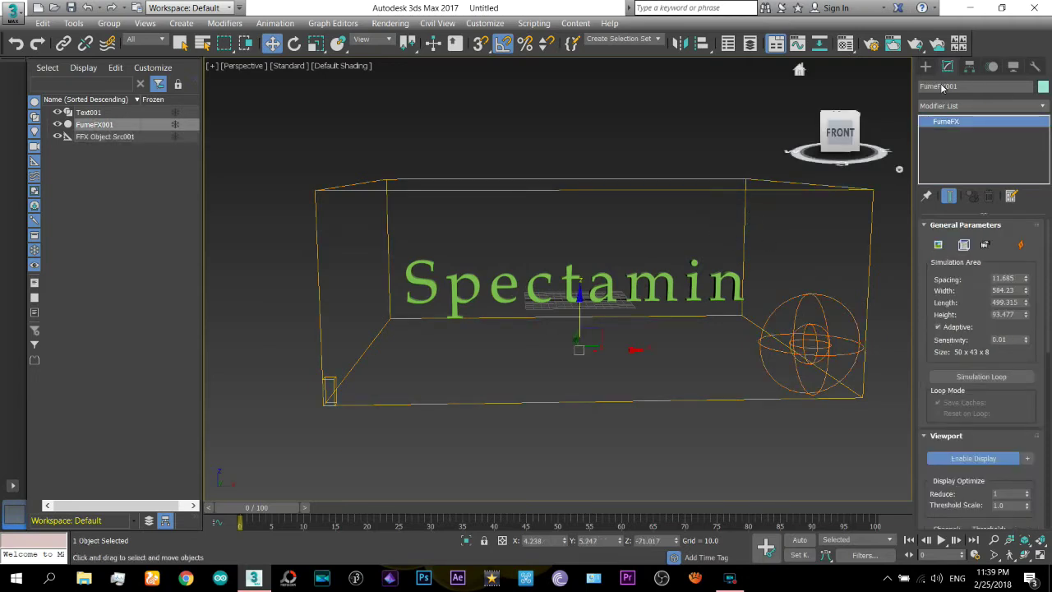
click(963, 245)
drag(417, 83, 173, 83)
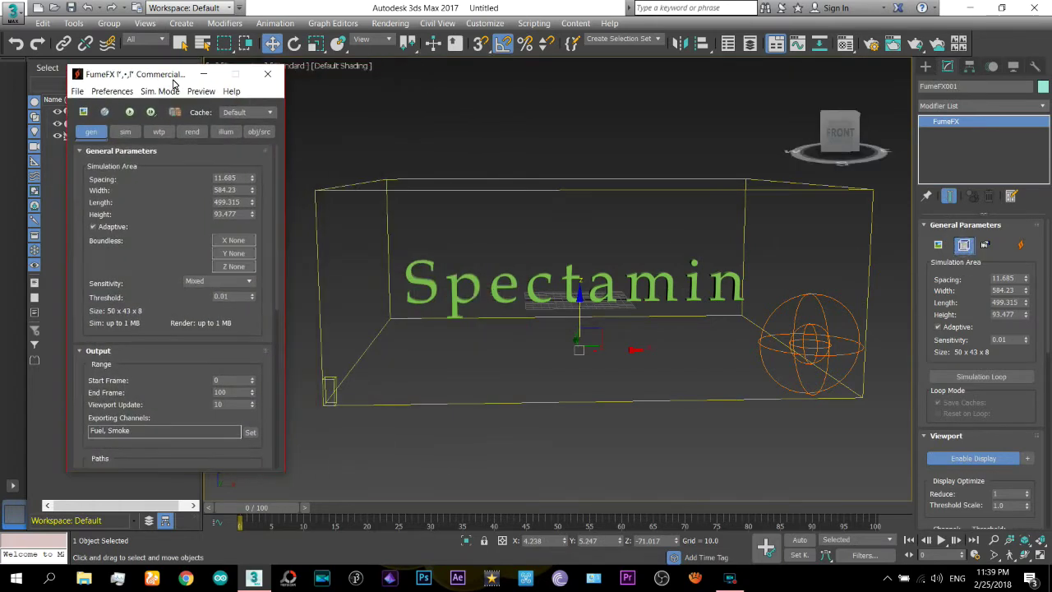
click(260, 133)
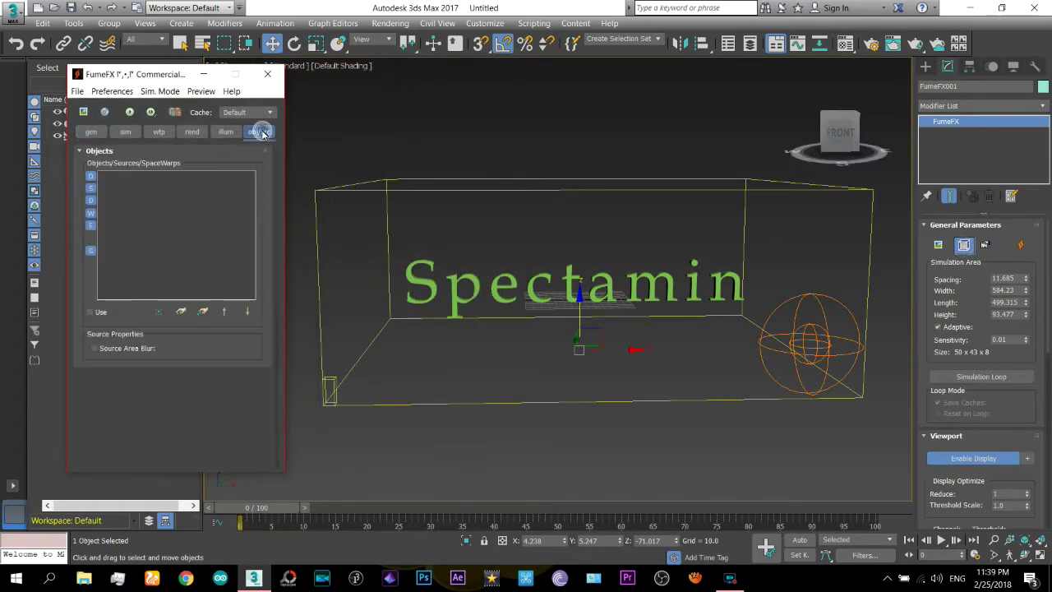
click(181, 314)
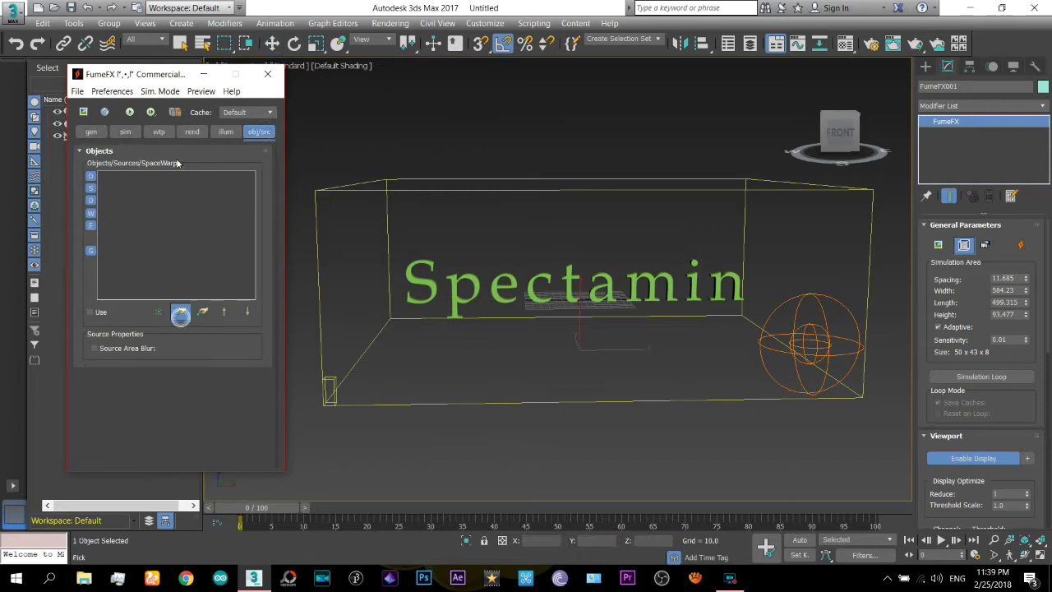
click(807, 344)
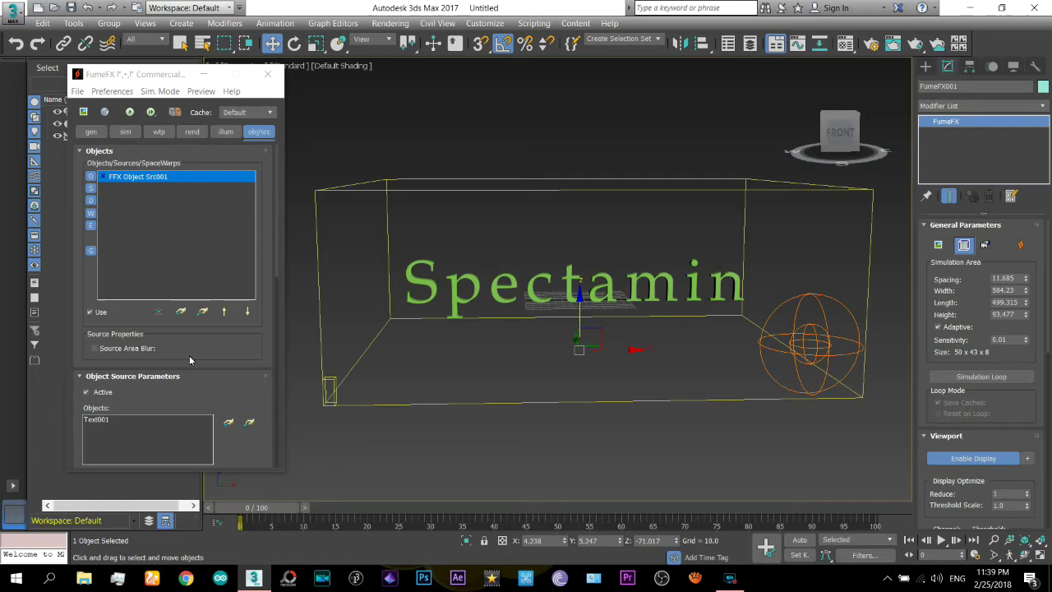
drag(189, 356, 186, 176)
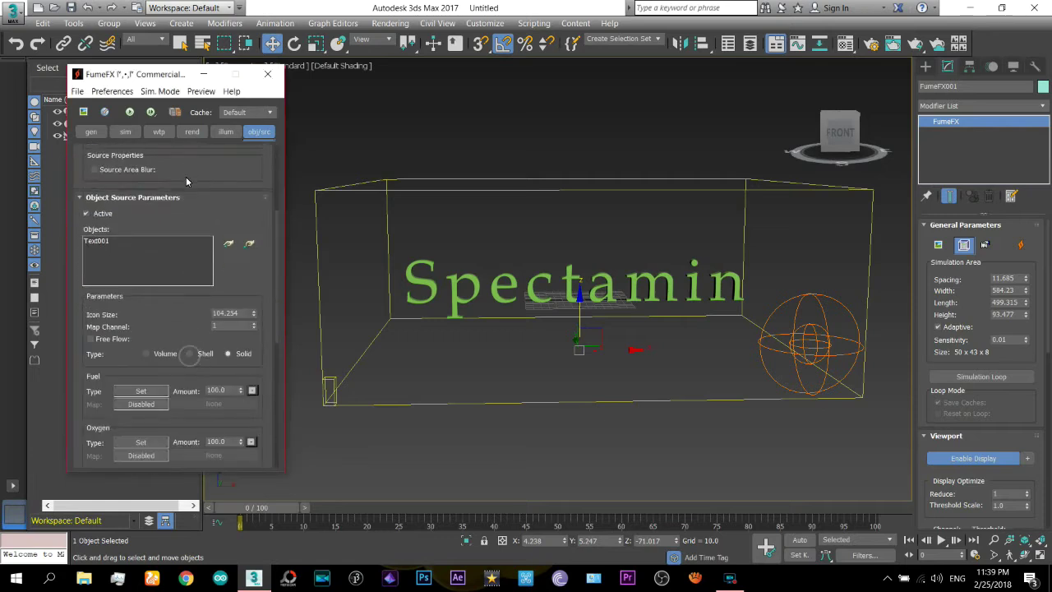
Show the FumeFX output preview beside the text and start the default simulation.
click(83, 113)
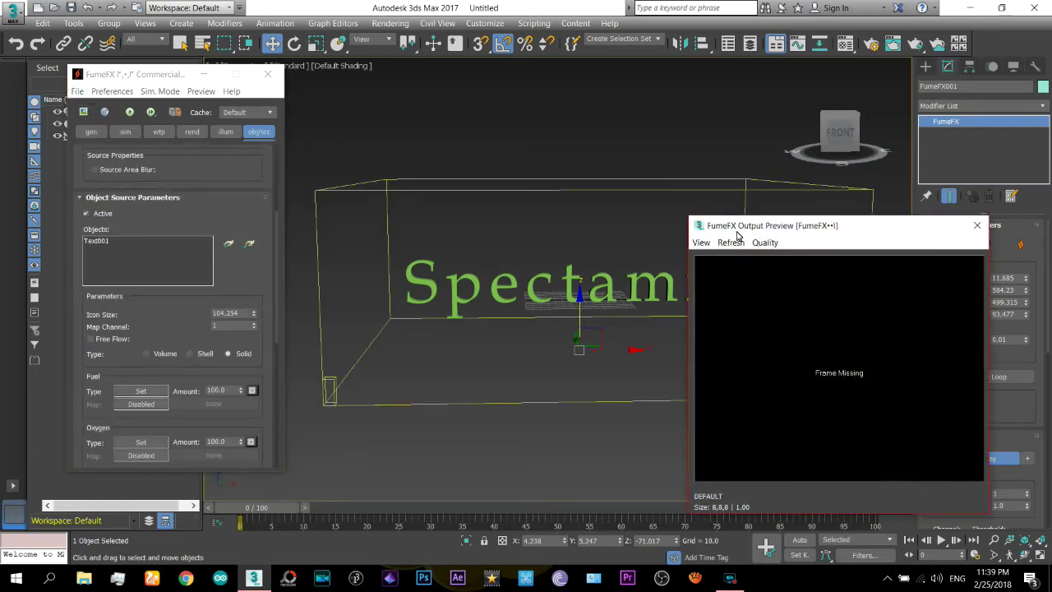
drag(737, 232, 800, 191)
middle_drag(629, 278, 577, 278)
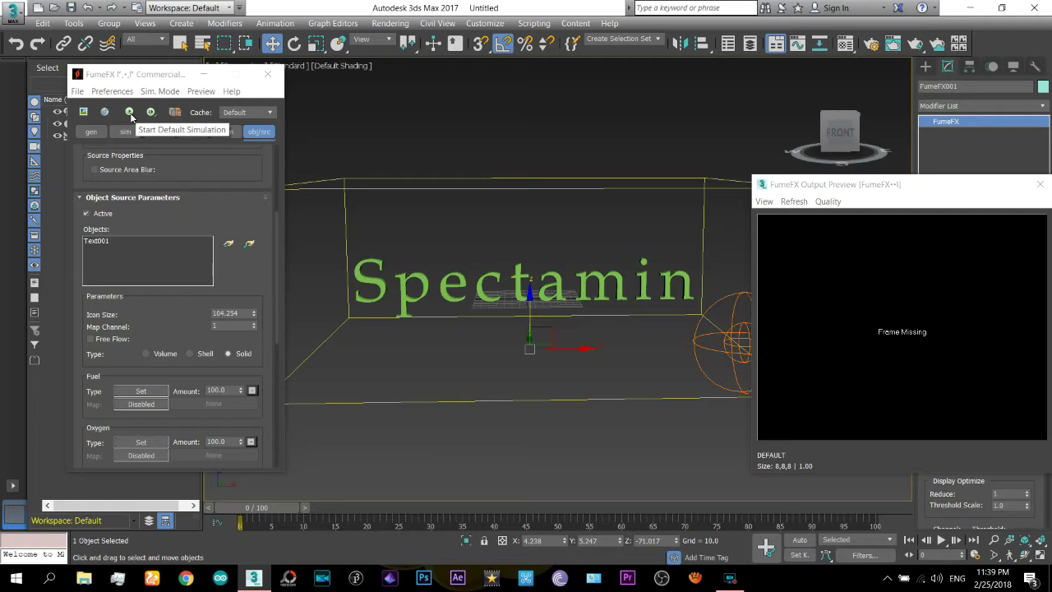
click(129, 113)
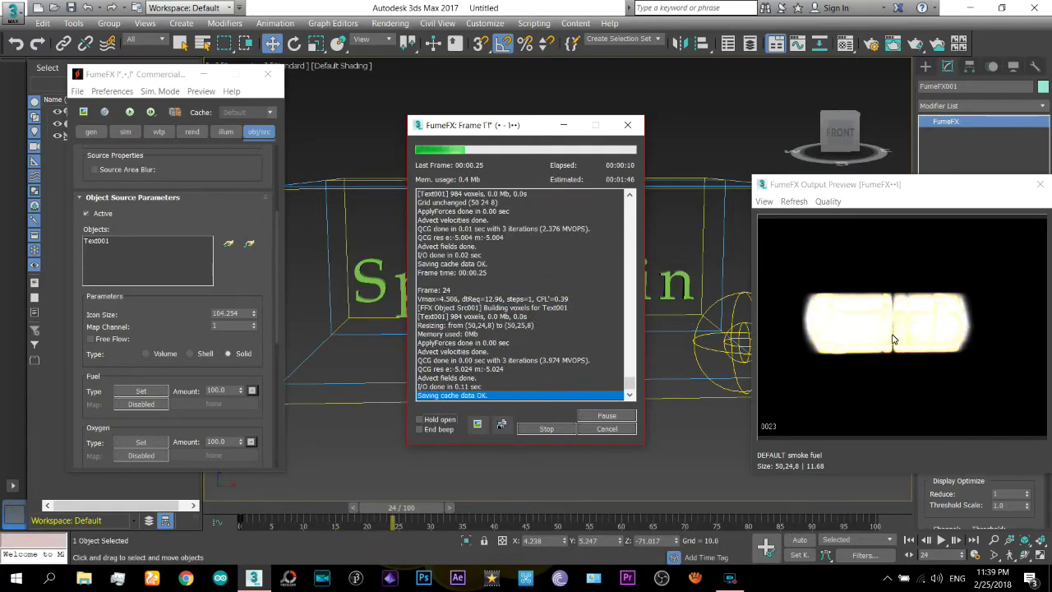
Cancel the running simulation, set the FumeFX grid spacing to 1.0 and restart the default simulation.
click(607, 429)
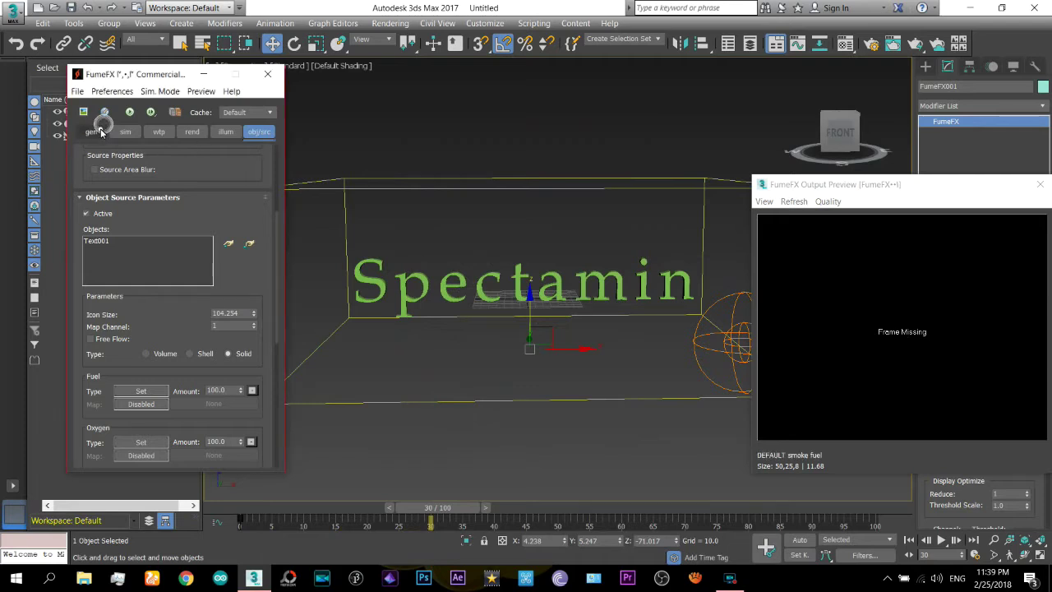
click(92, 132)
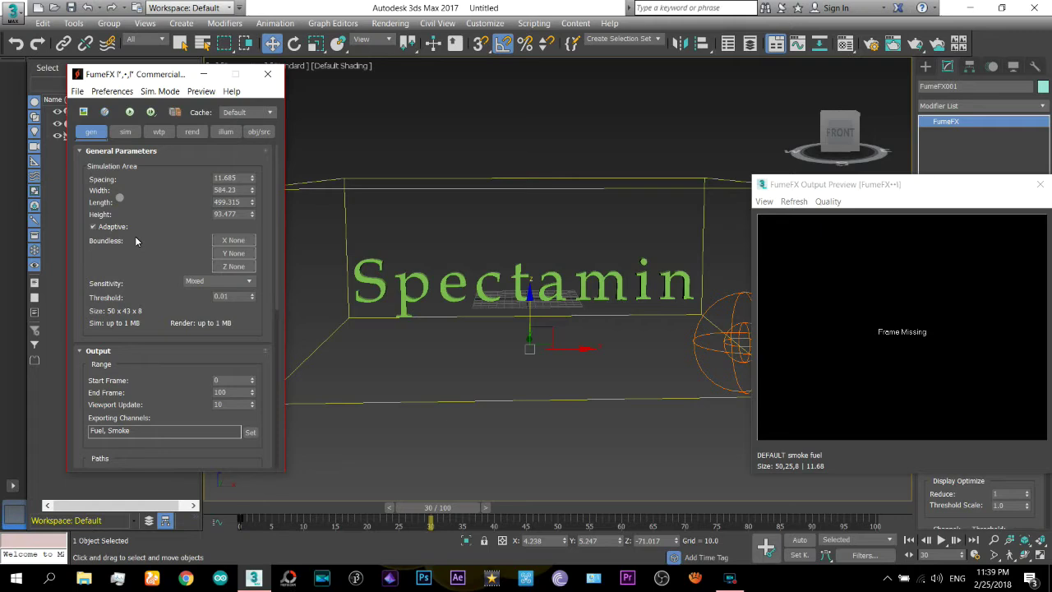
text(1)
click(240, 203)
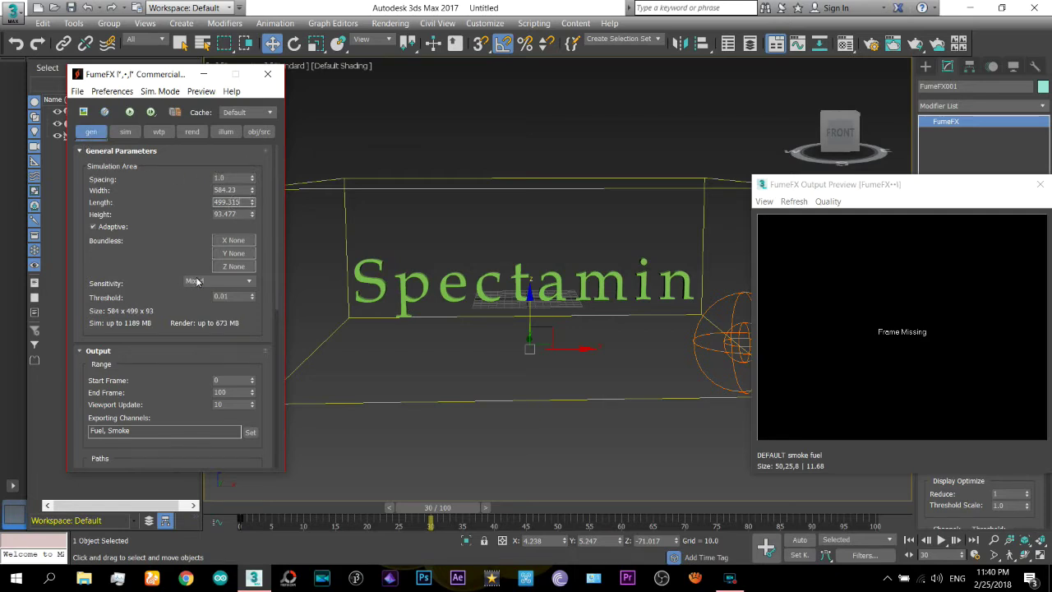
click(131, 112)
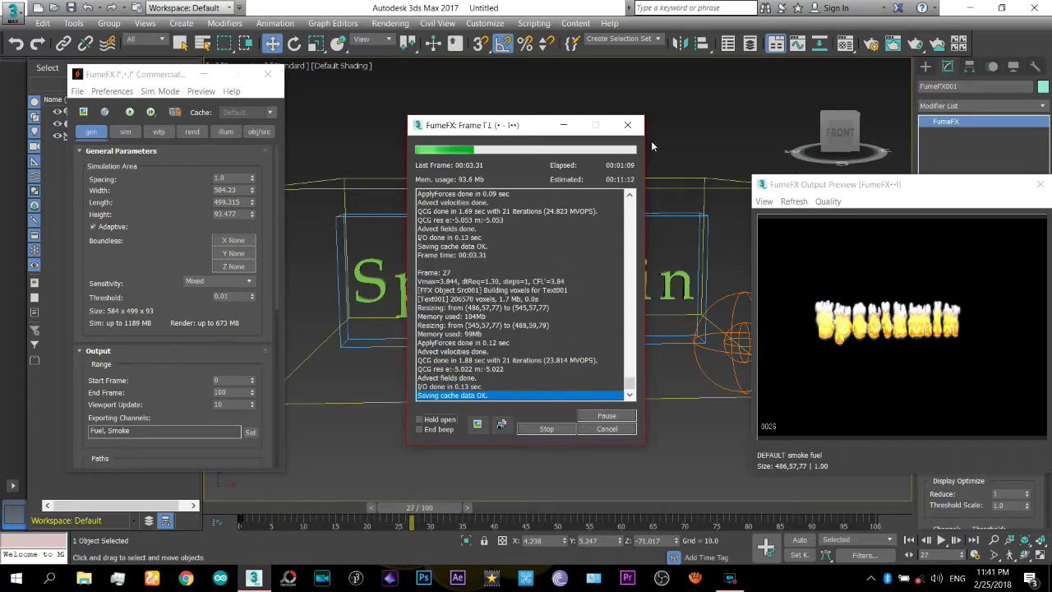
Cancel the default simulation that is running with the finer grid spacing.
click(764, 222)
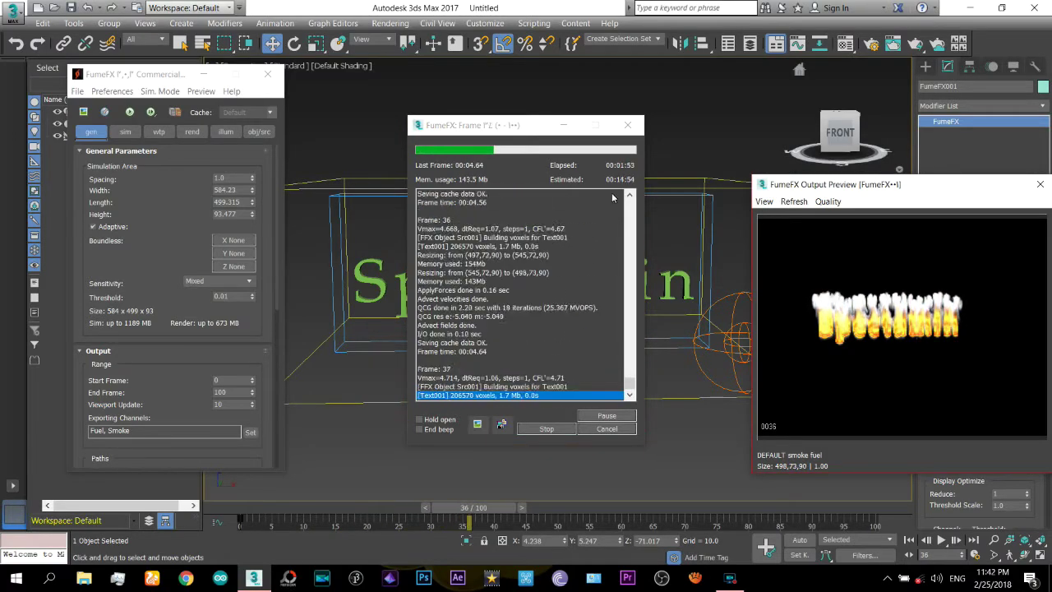
mouse_move(526, 125)
mouse_down()
mouse_move(544, 127)
mouse_move(534, 119)
mouse_up()
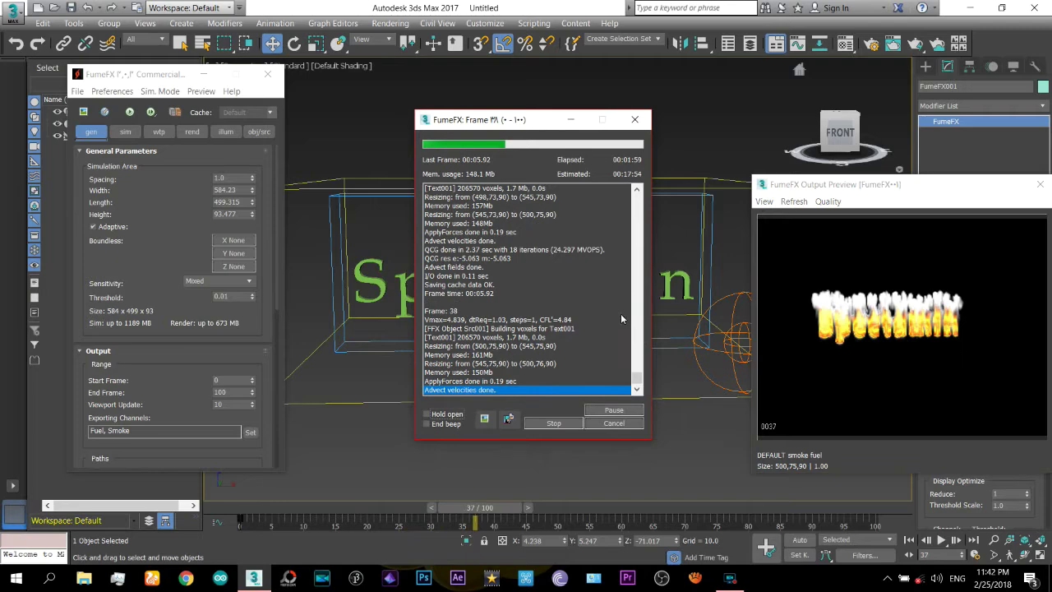
click(618, 424)
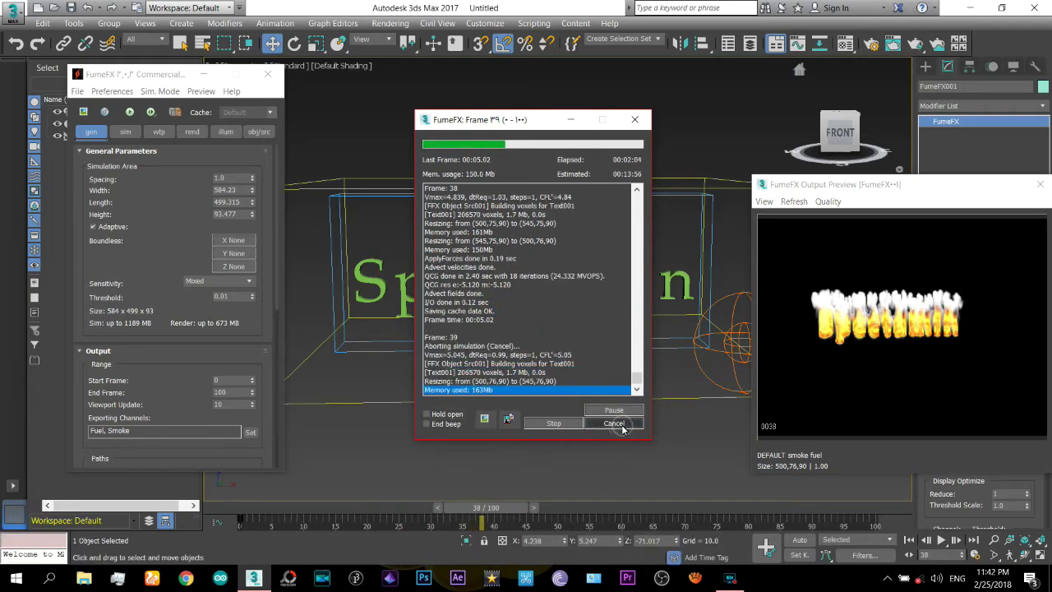
Go to frame 30, render the perspective view and place the render window beside the FumeFX settings.
click(431, 517)
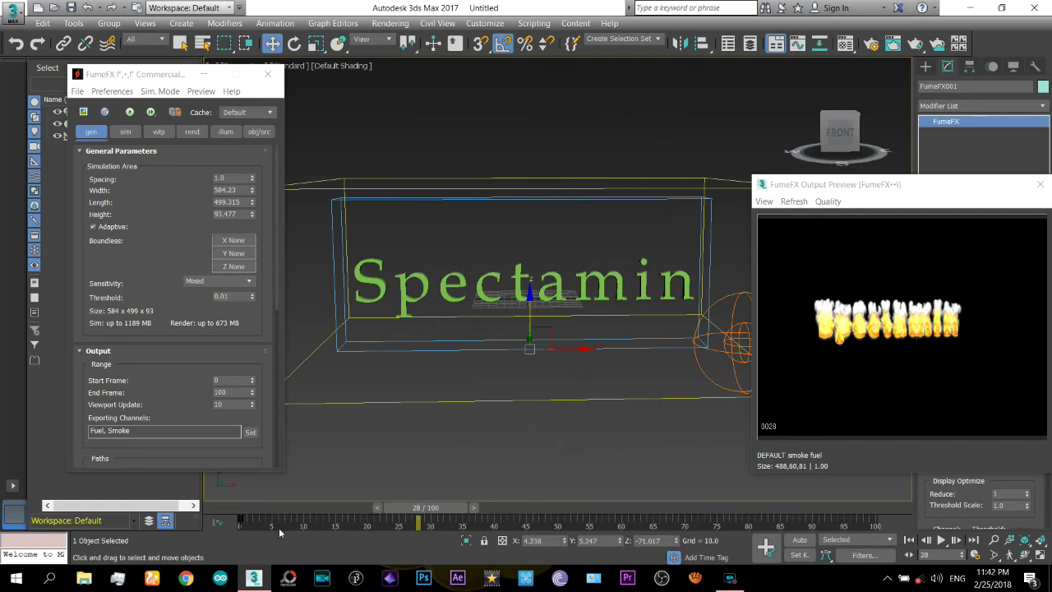
drag(242, 515, 436, 518)
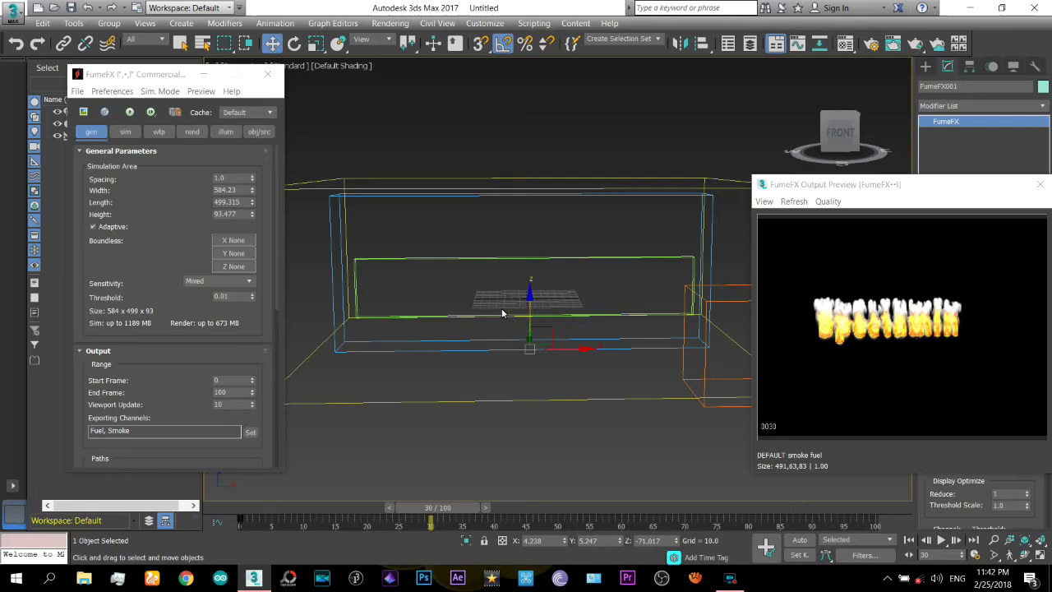
key(shift+q)
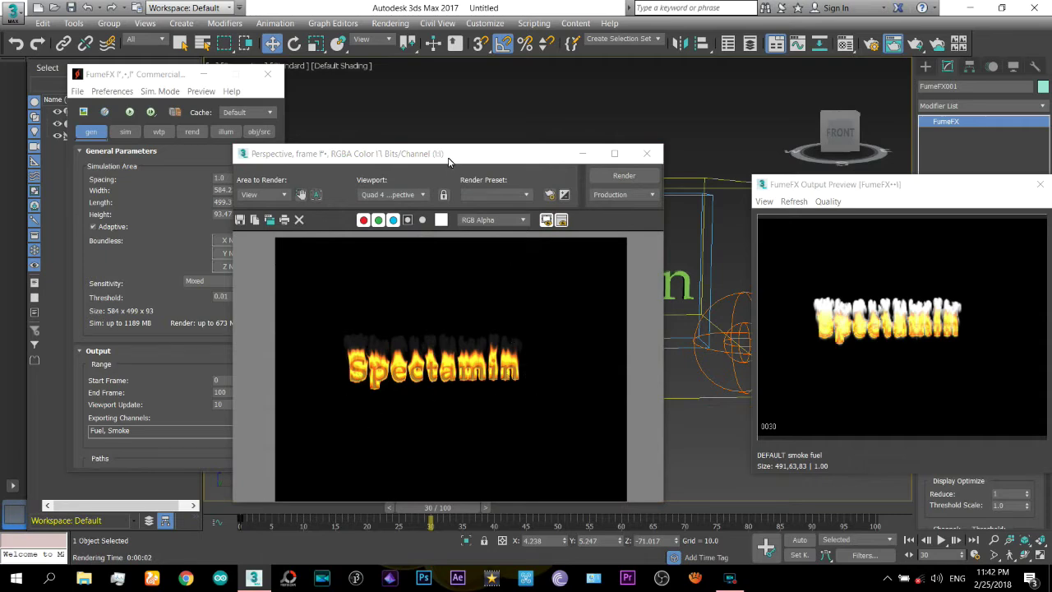
drag(449, 161, 508, 96)
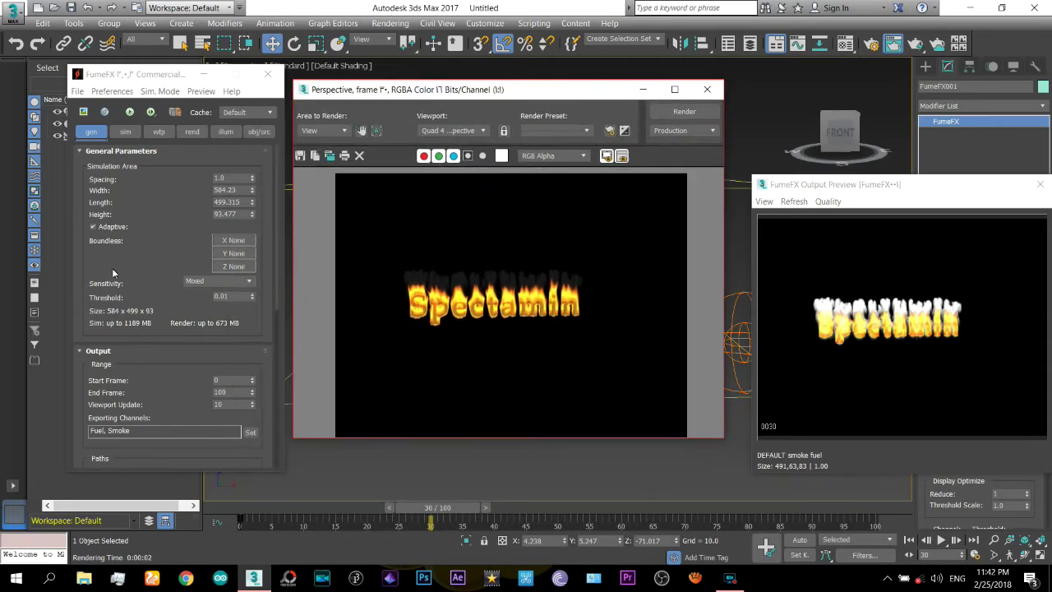
Set the fuel expansion to 0.5 in the simulation parameters and run the default simulation again.
click(125, 131)
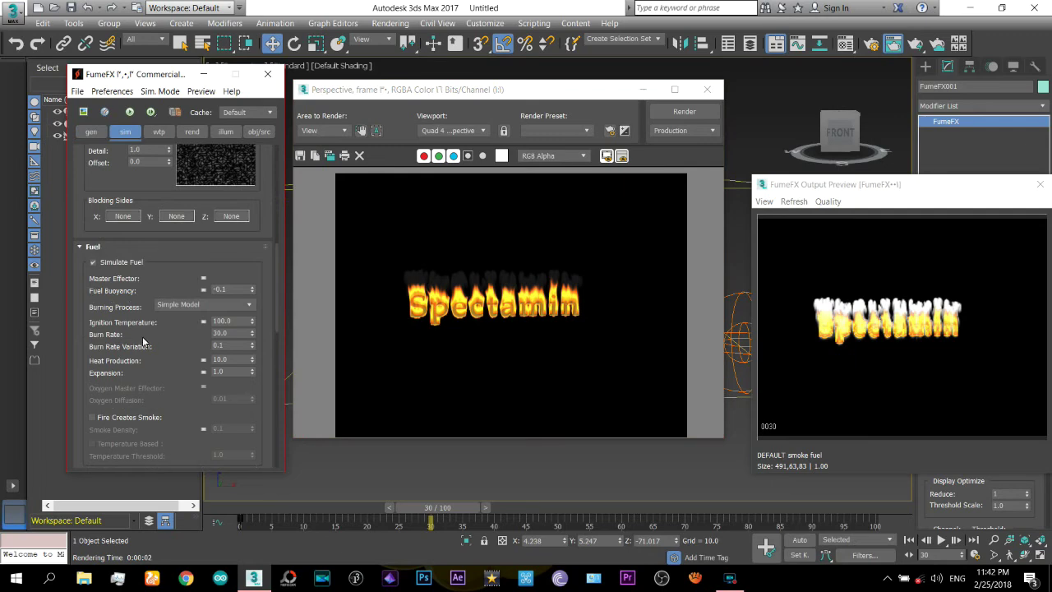
scroll(173, 221, down, 5)
scroll(176, 211, up, 4)
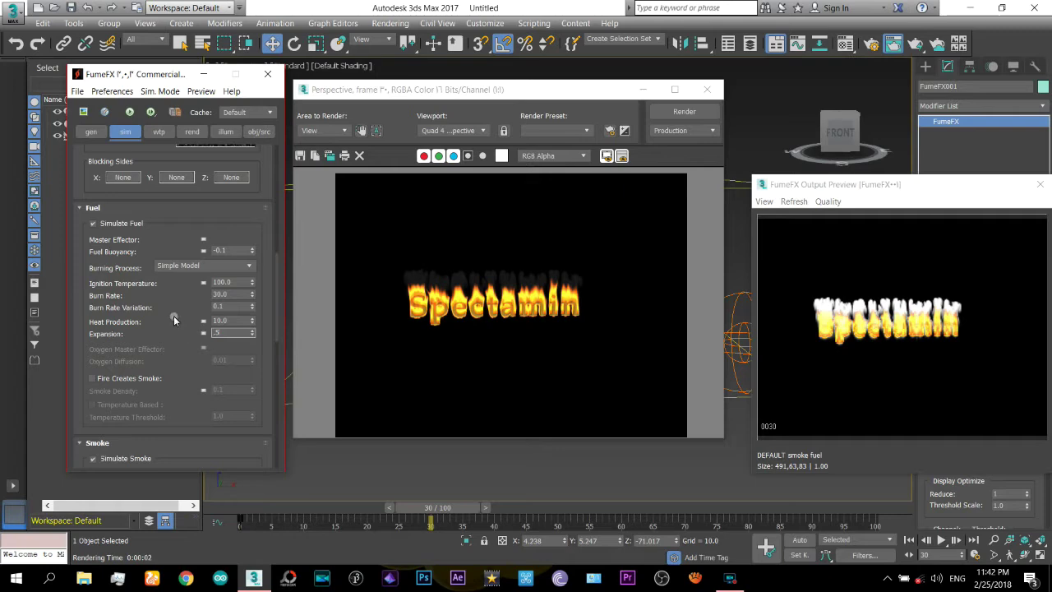
text(0.5)
key(Return)
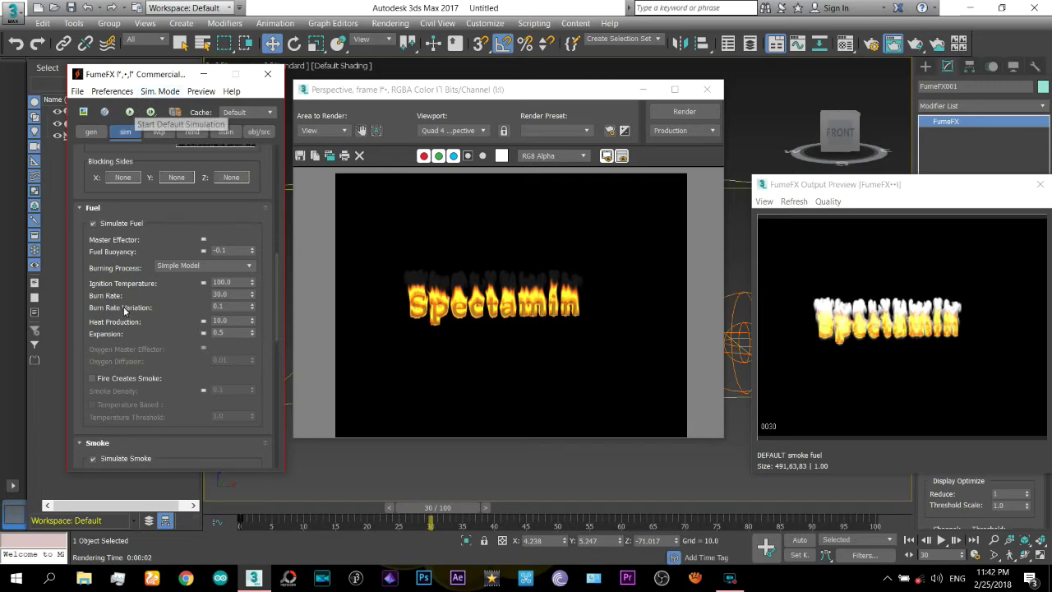
scroll(178, 215, down, 5)
scroll(178, 215, down, 3)
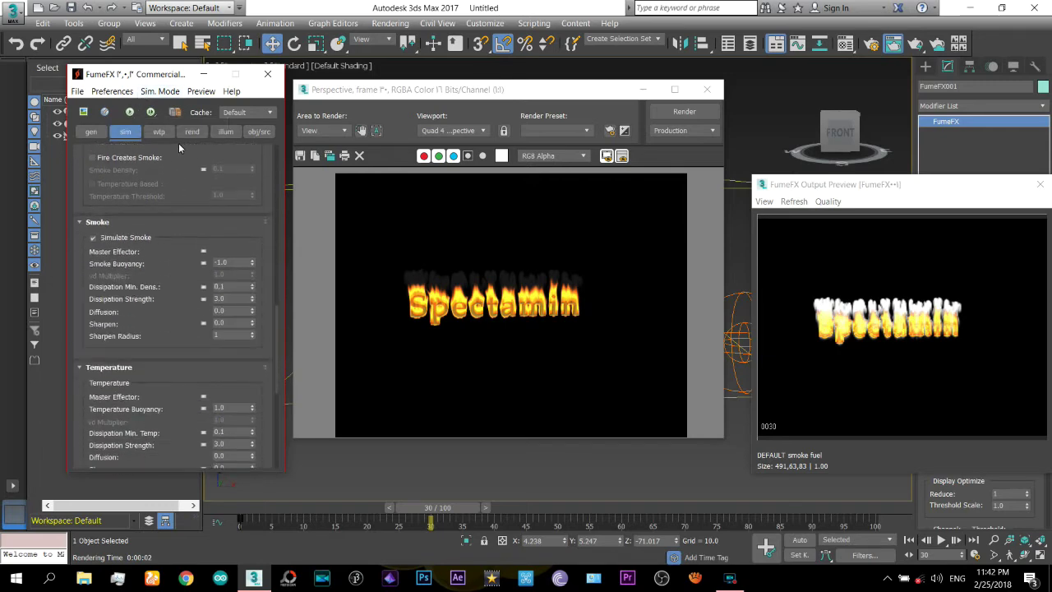
drag(179, 139, 167, 418)
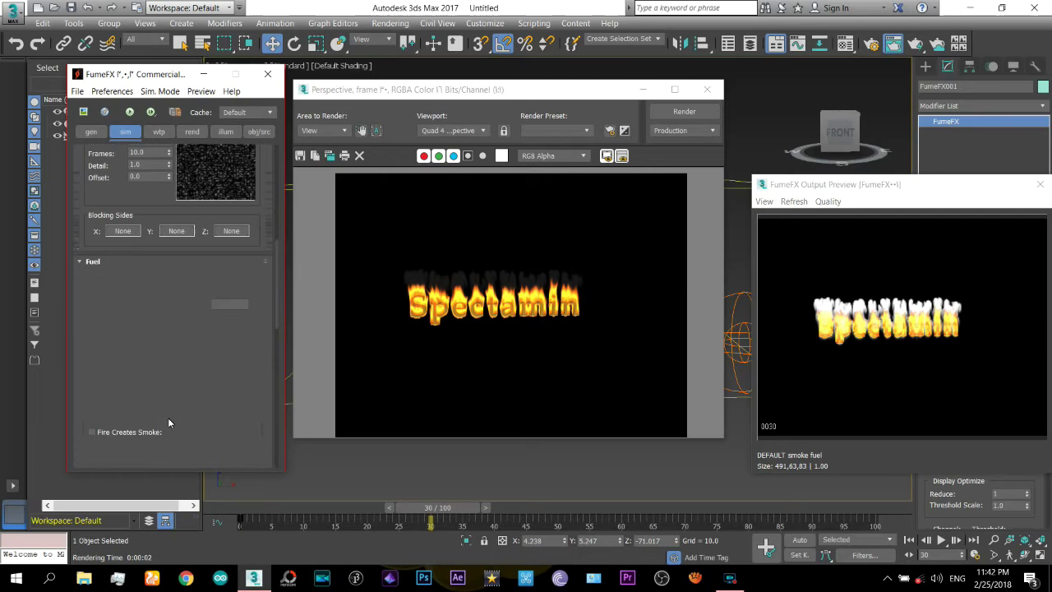
click(129, 112)
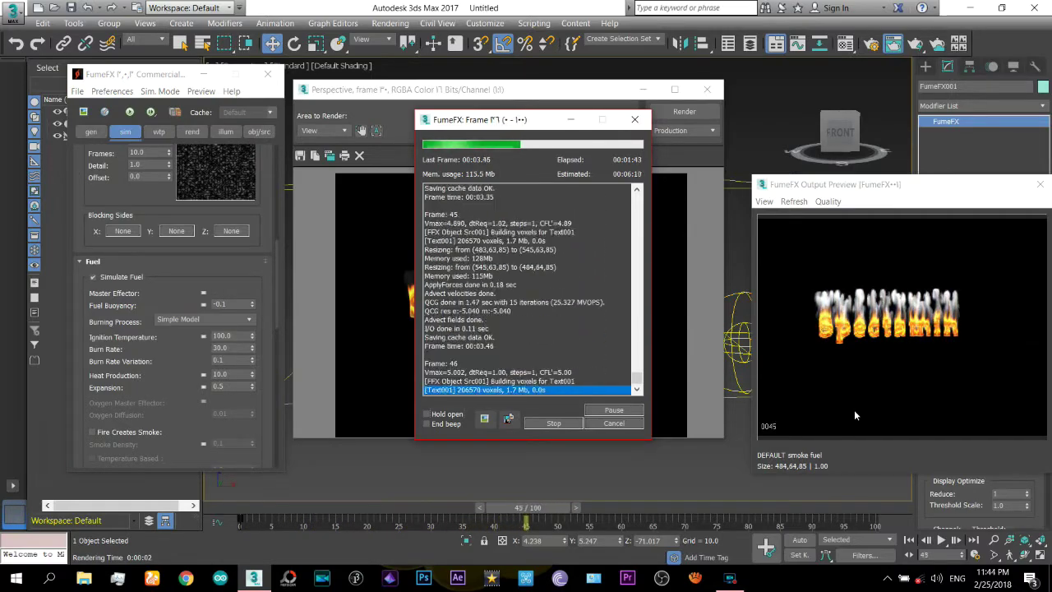
Move the render window and the simulation progress window aside to uncover the text and container in the viewport.
drag(498, 91, 153, 155)
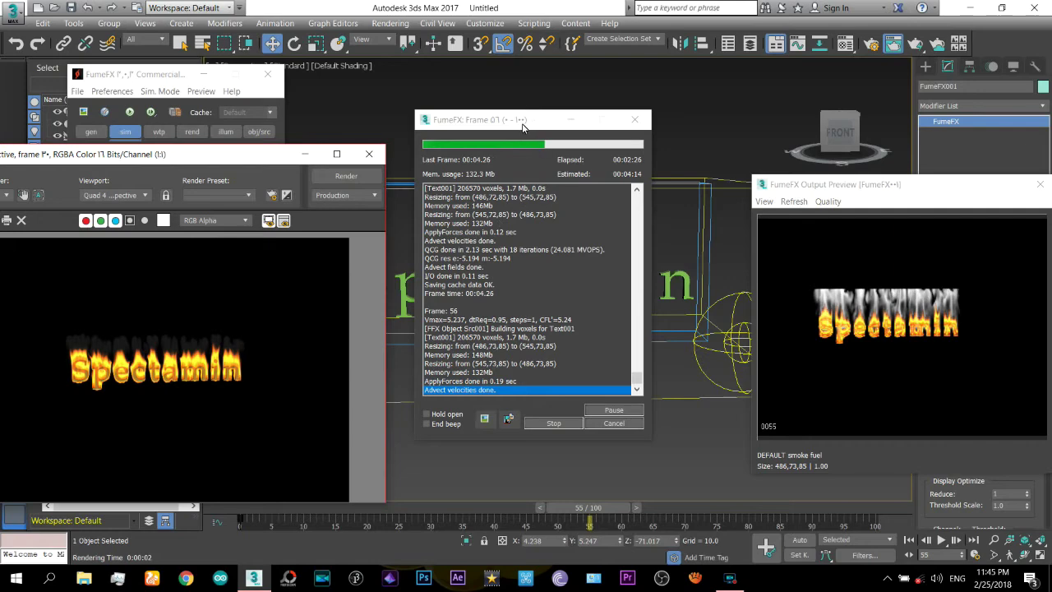
drag(523, 125, 194, 130)
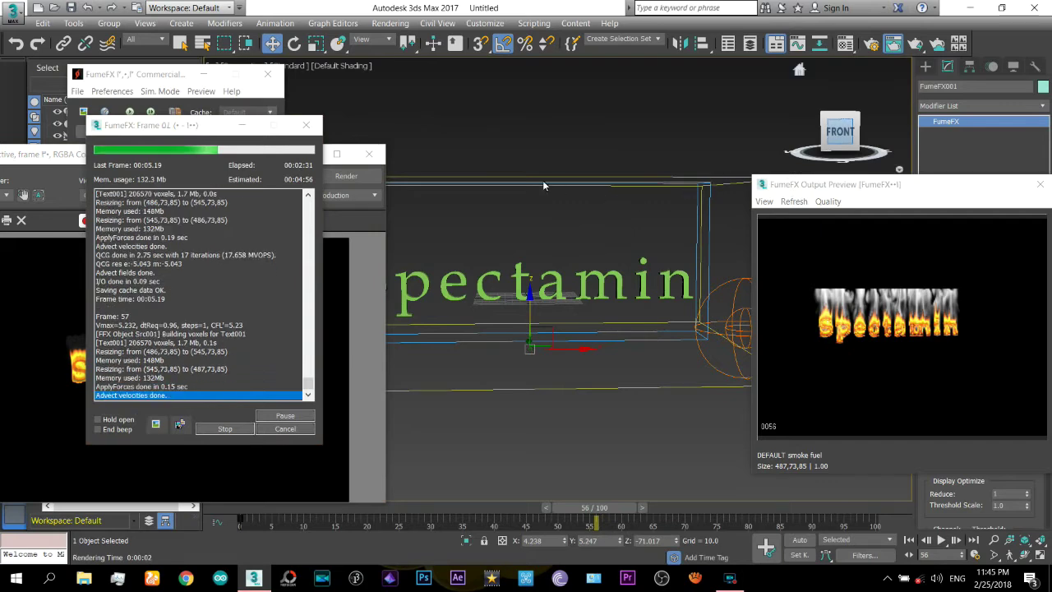
scroll(651, 183, up, 2)
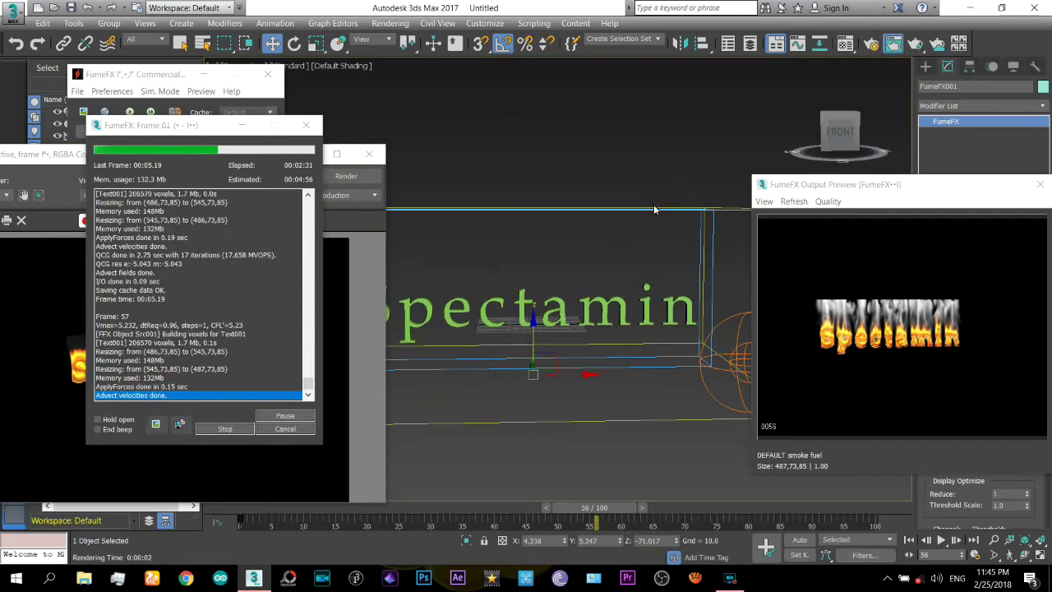
middle_drag(642, 188, 653, 252)
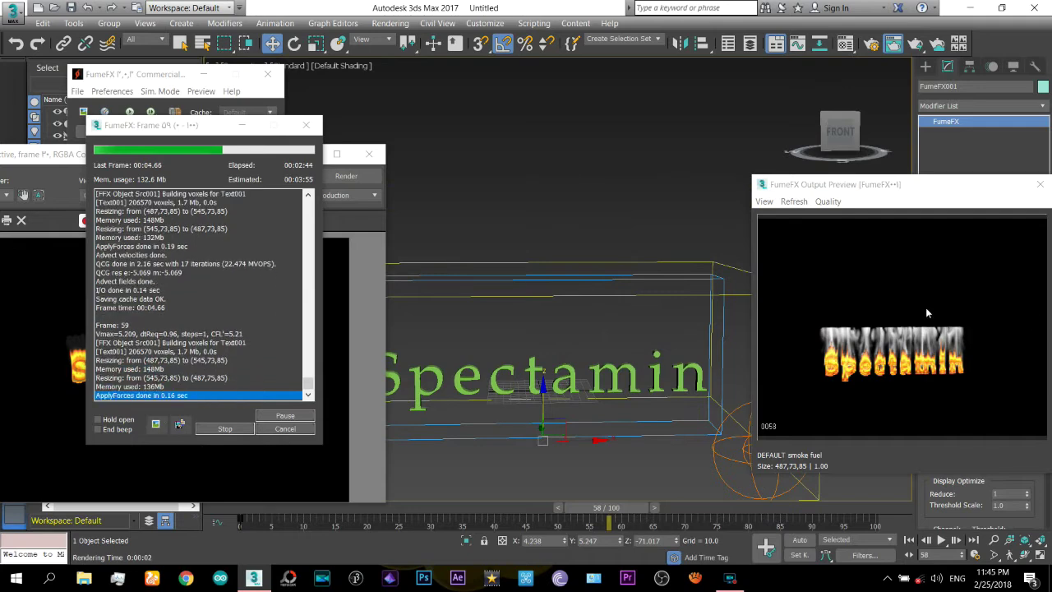
Cancel the simulation and scrub the timeline back to frame 53.
click(284, 428)
middle_drag(589, 392, 583, 283)
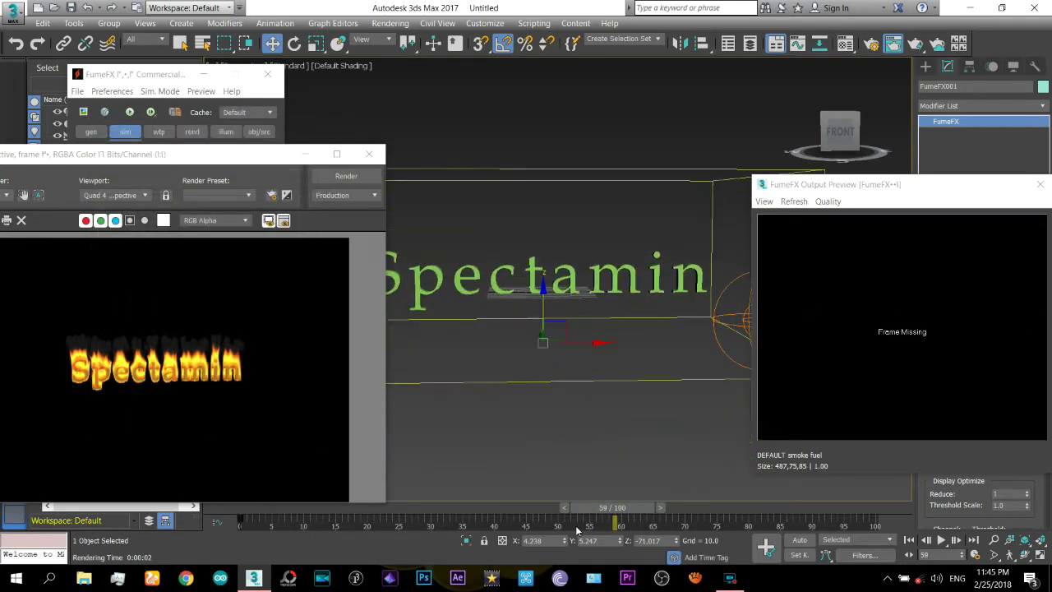
drag(586, 508, 549, 508)
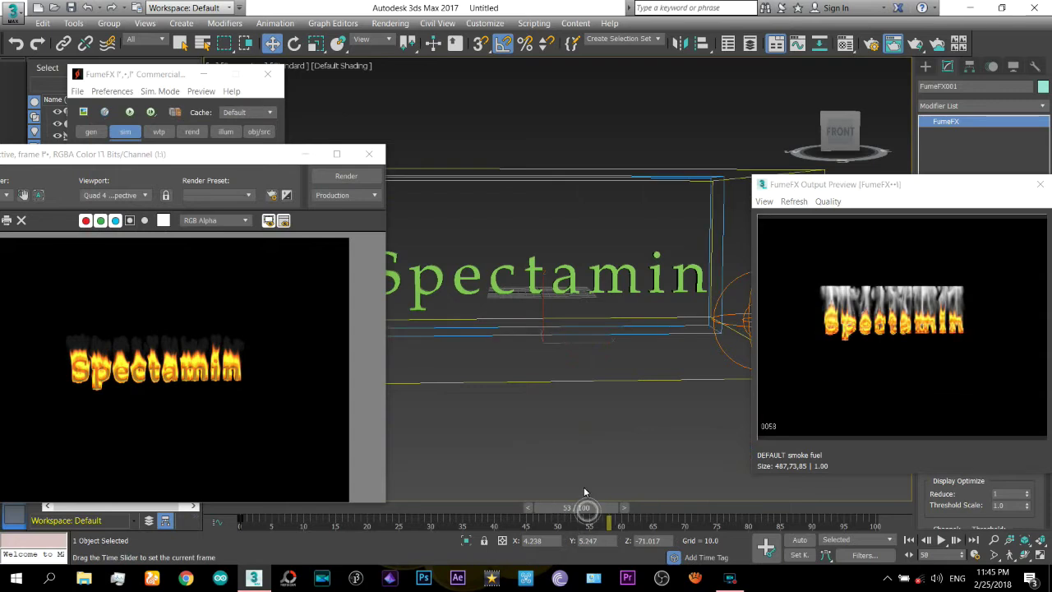
In the front view, raise the FumeFX container toward the text to about Z -27.82.
click(839, 132)
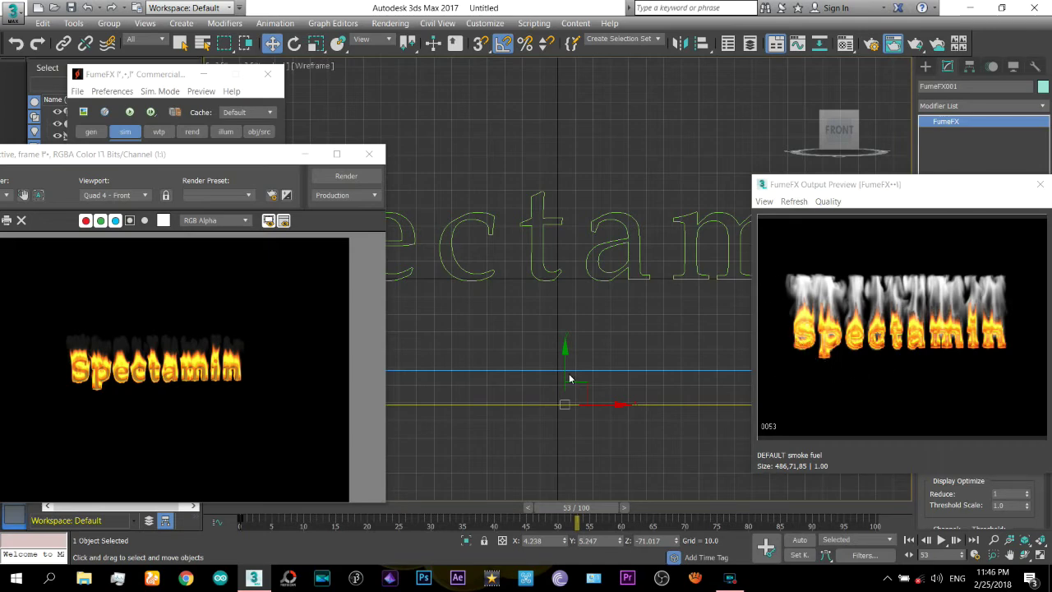
drag(567, 370, 571, 297)
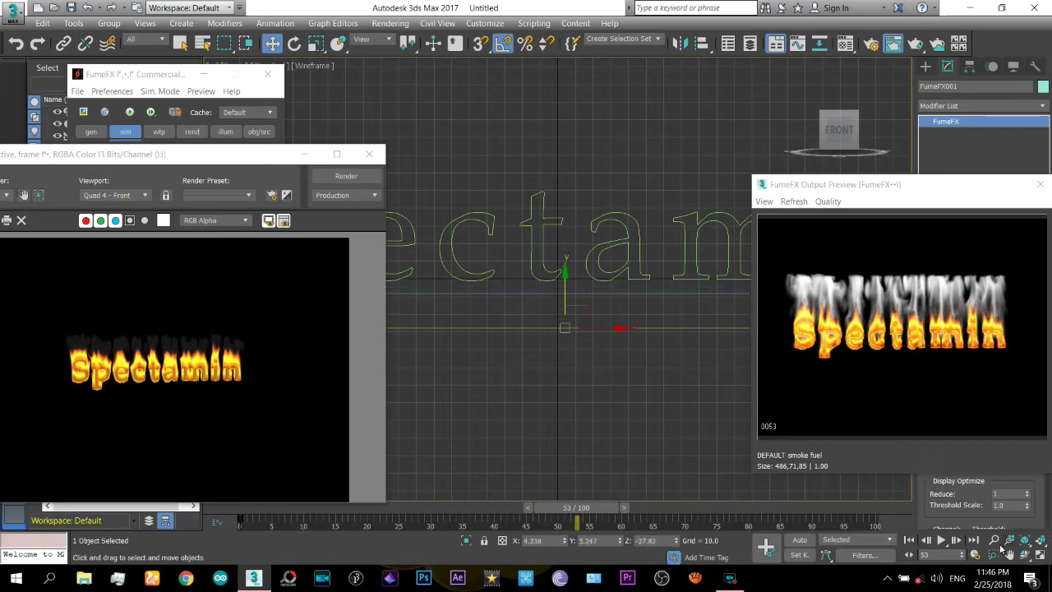
click(993, 539)
drag(574, 187, 576, 244)
middle_drag(579, 150, 593, 230)
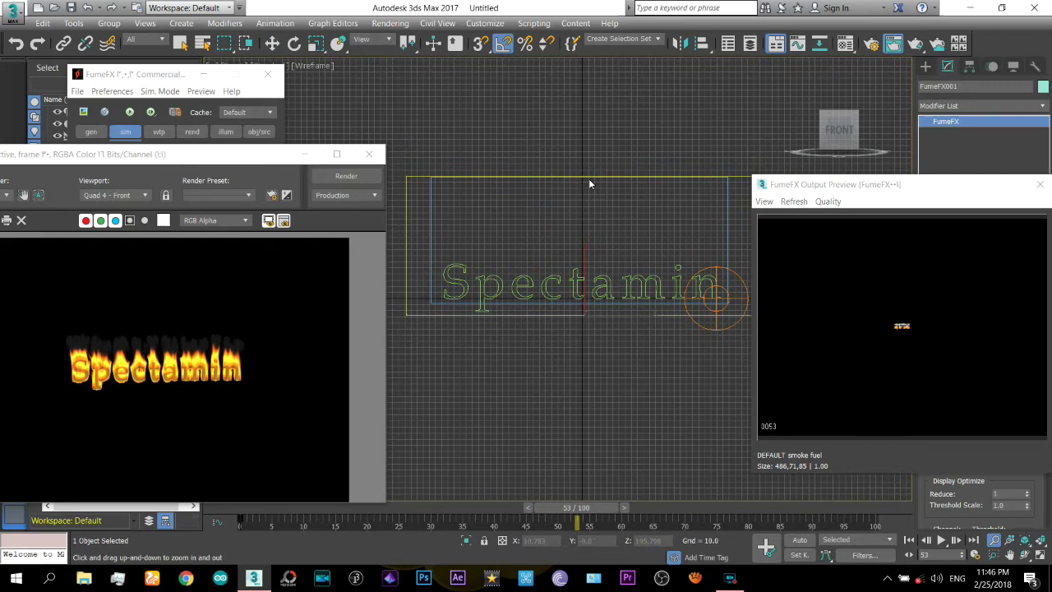
key(w)
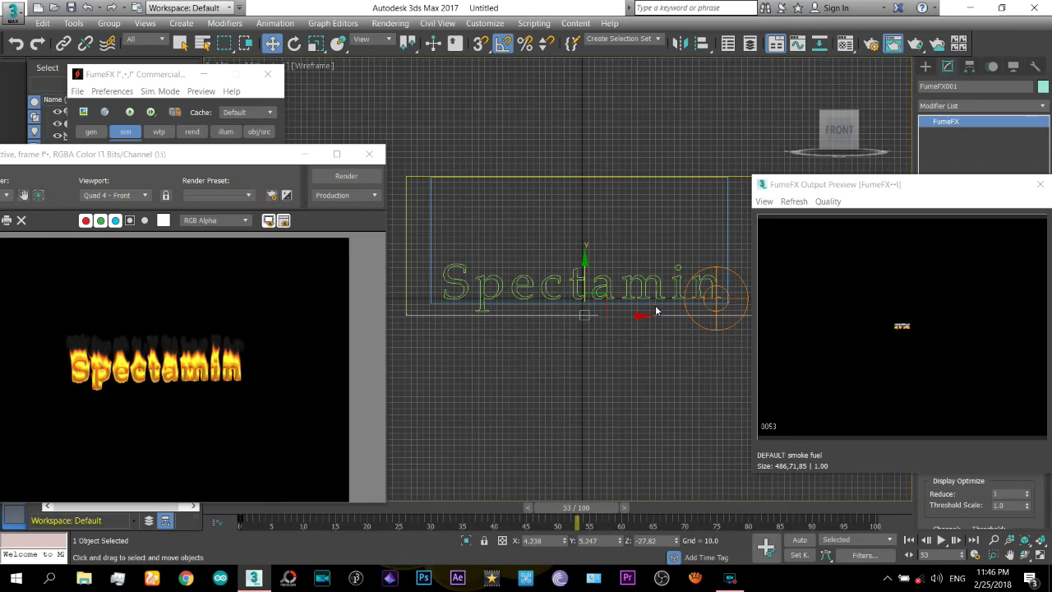
Move the FumeFX settings clear of the scene, close the render window and start the default simulation.
drag(247, 158, 585, 83)
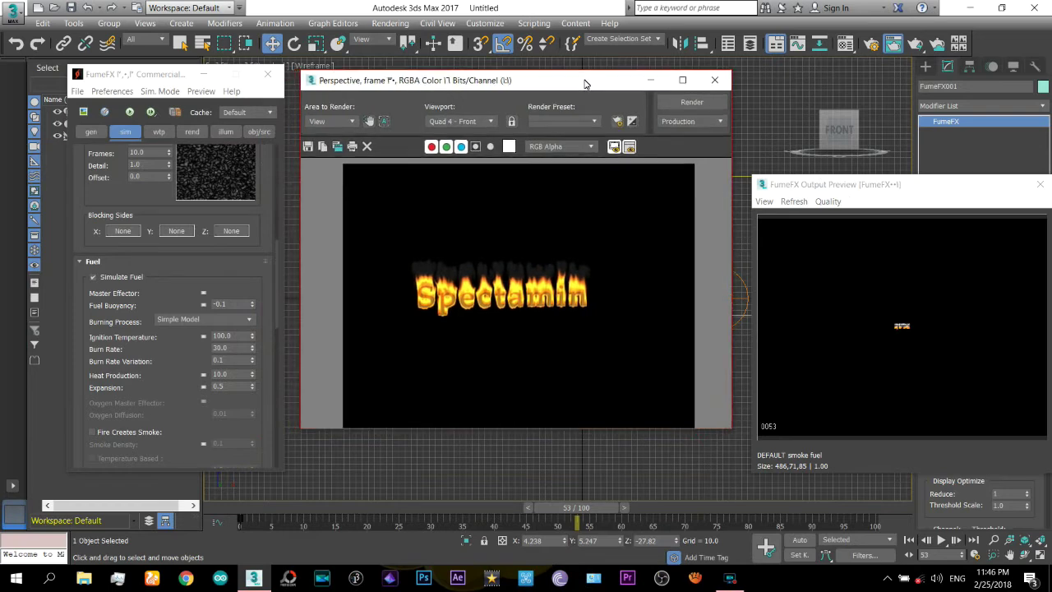
drag(169, 75, 126, 81)
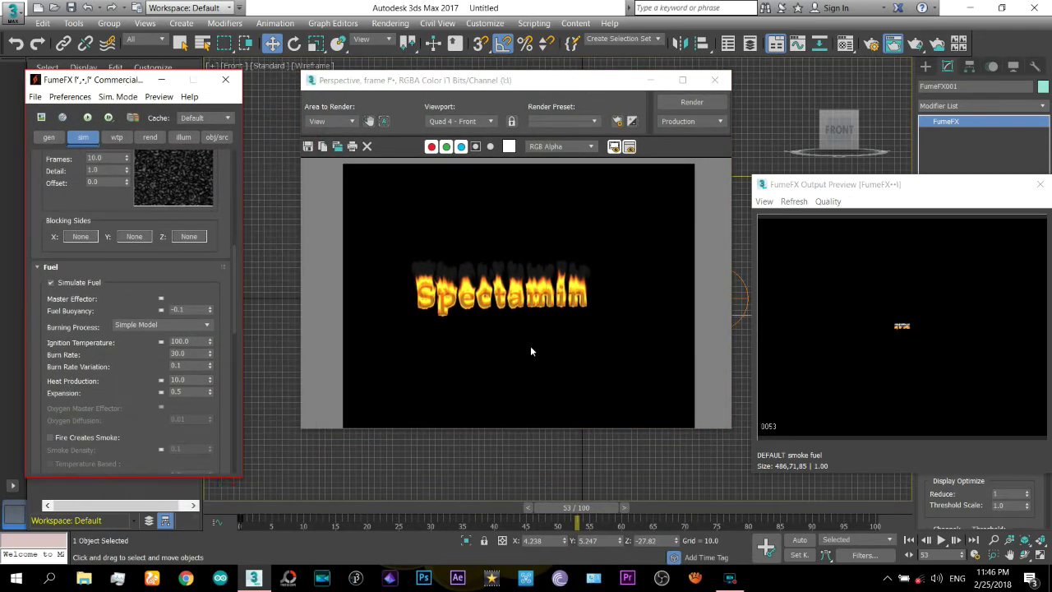
click(714, 80)
click(87, 118)
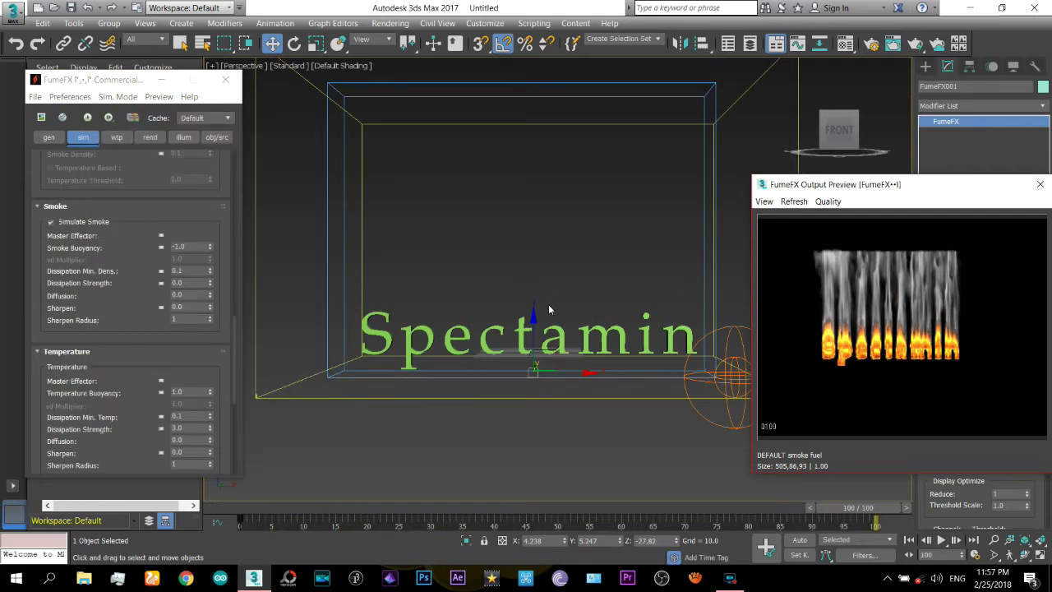
Review the FumeFX smoke, temperature and rendering parameters, and render the perspective view at frame 100.
drag(873, 186, 820, 172)
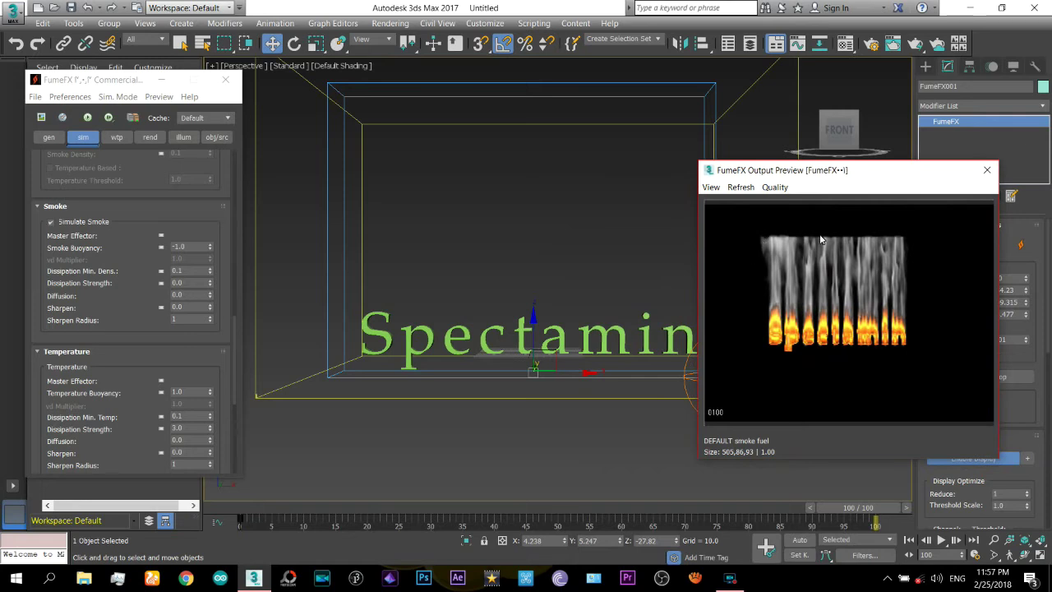
click(123, 317)
scroll(125, 206, down, 3)
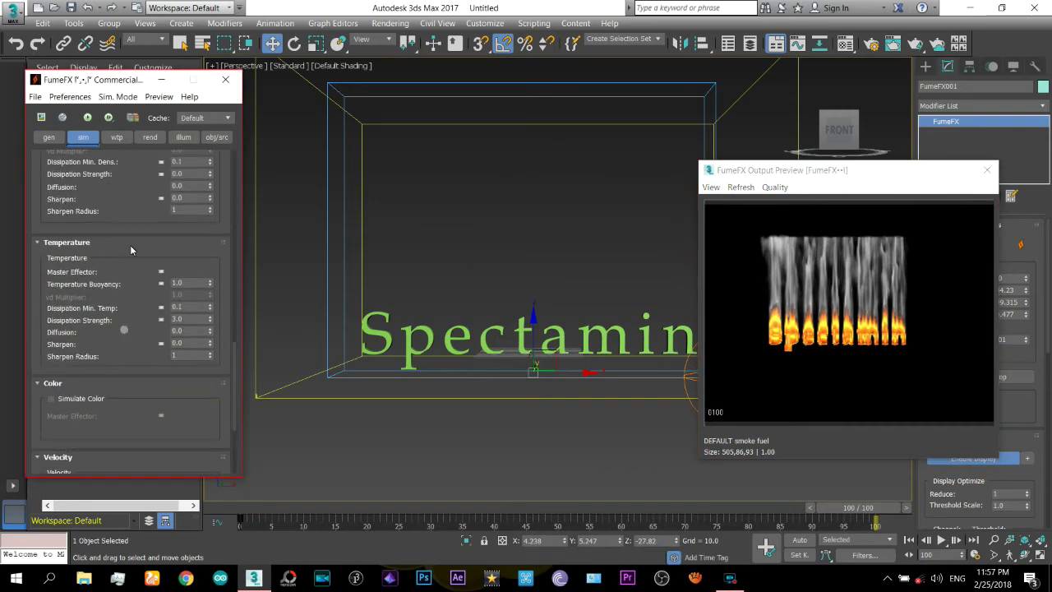
scroll(130, 238, down, 4)
scroll(144, 272, up, 7)
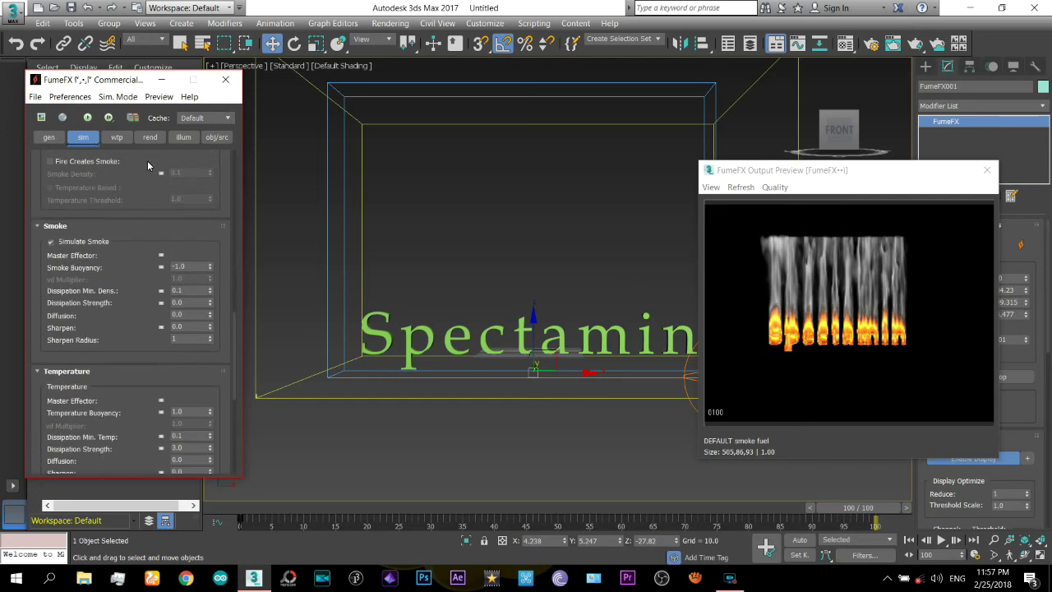
click(150, 137)
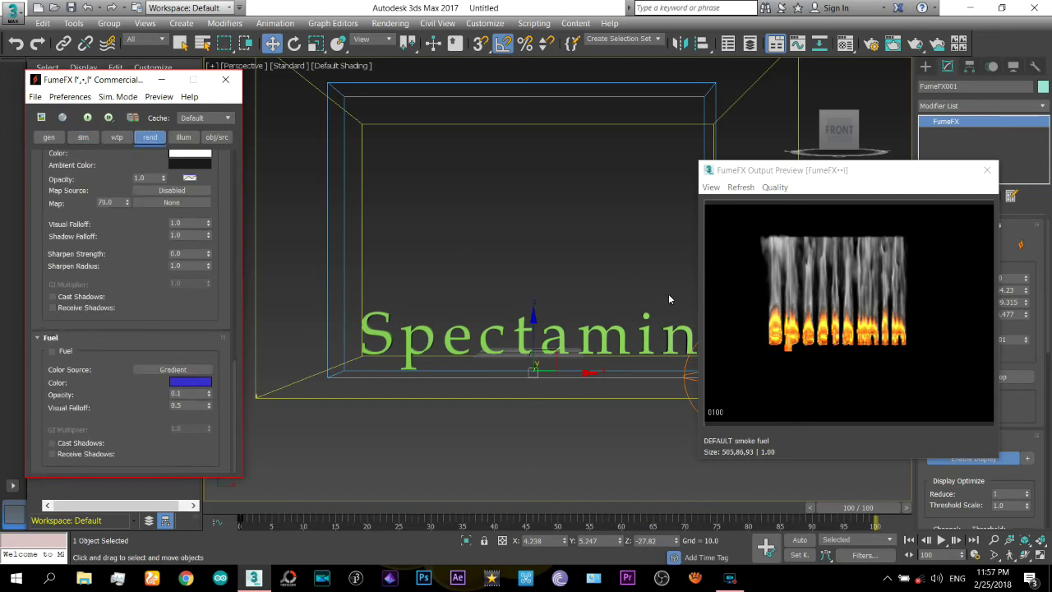
key(shift+q)
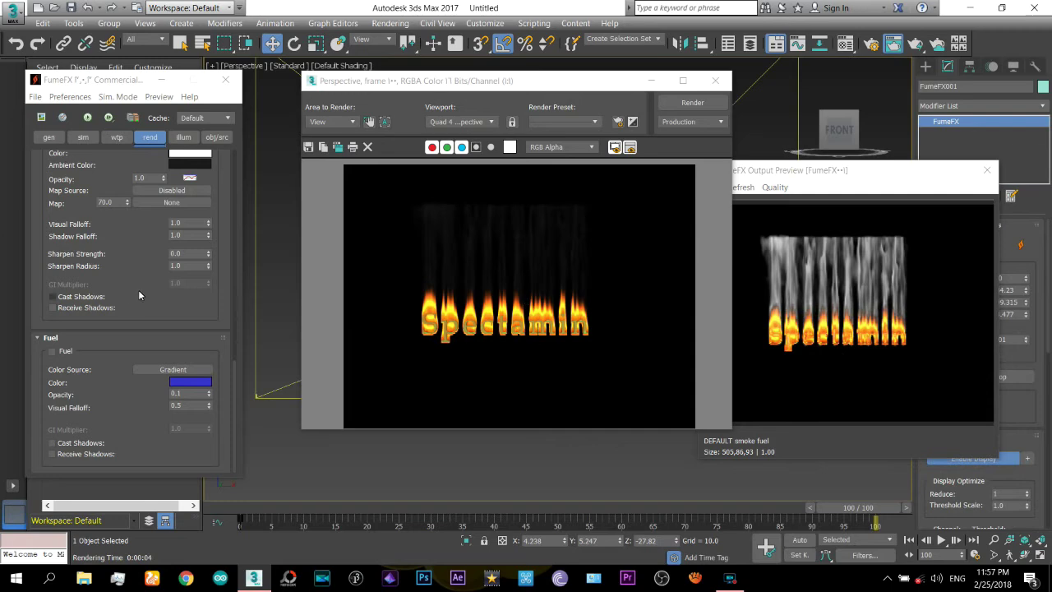
Bring up the FumeFX smoke rendering parameters and close the FumeFX output preview window.
drag(90, 262, 96, 359)
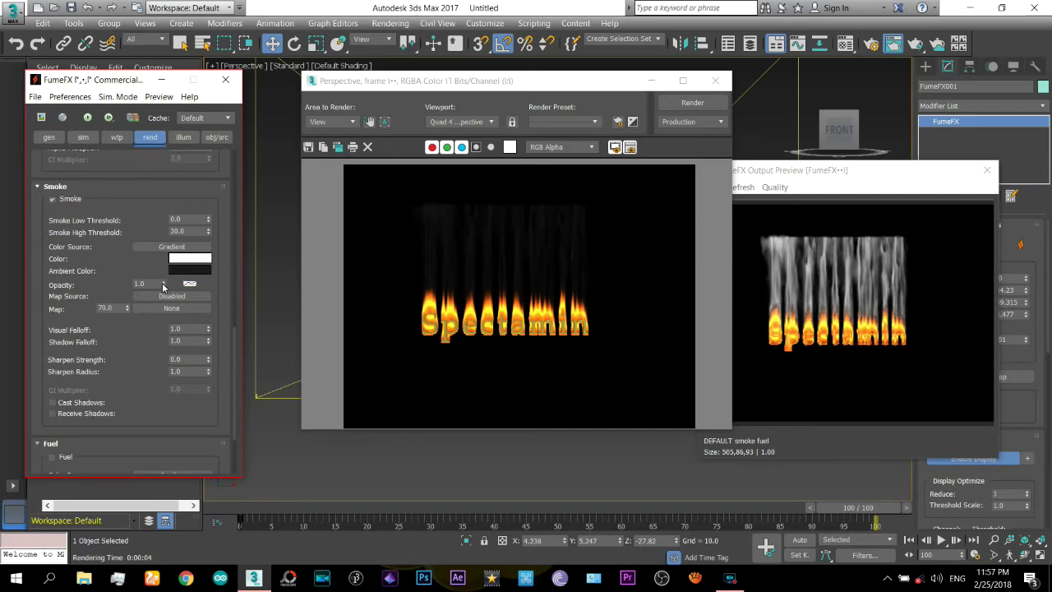
click(786, 174)
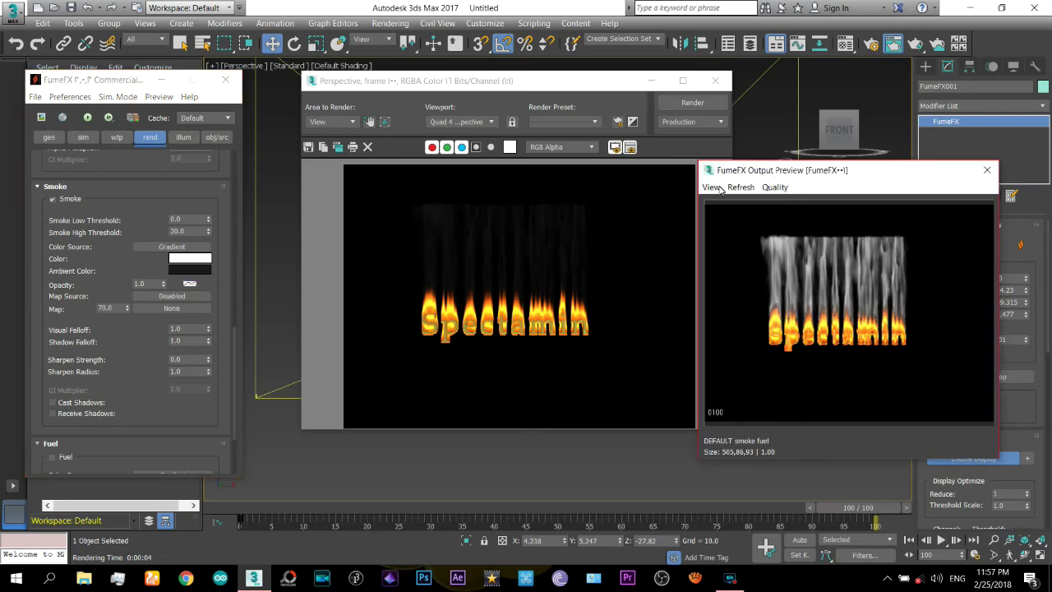
click(711, 187)
click(722, 204)
click(987, 170)
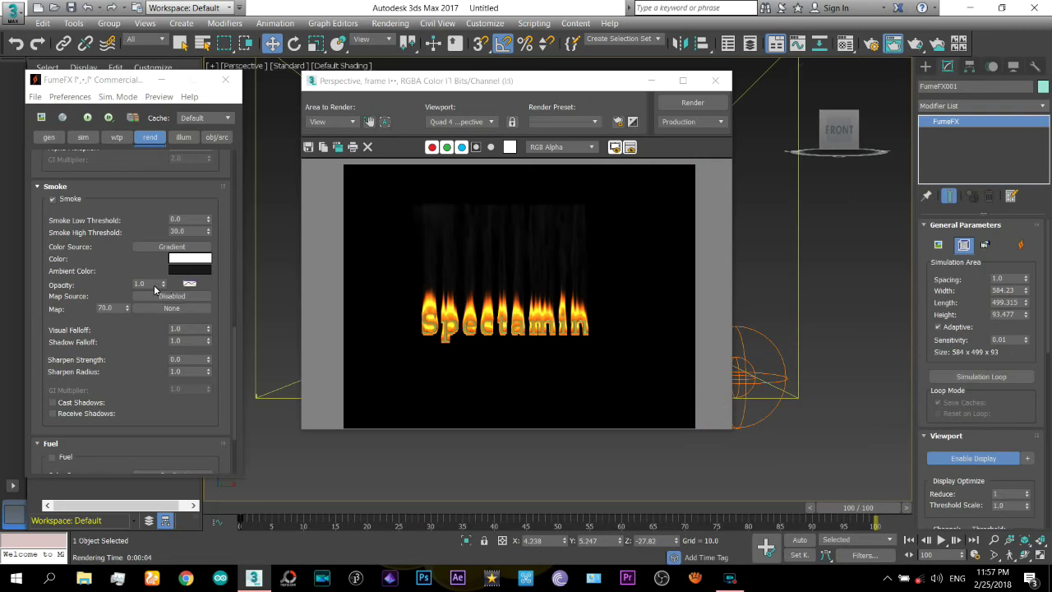
Set the smoke opacity to 0.29 and visual falloff to 0.74, enable cast and receive shadows, and render the perspective view.
drag(163, 285, 168, 327)
key(shift+q)
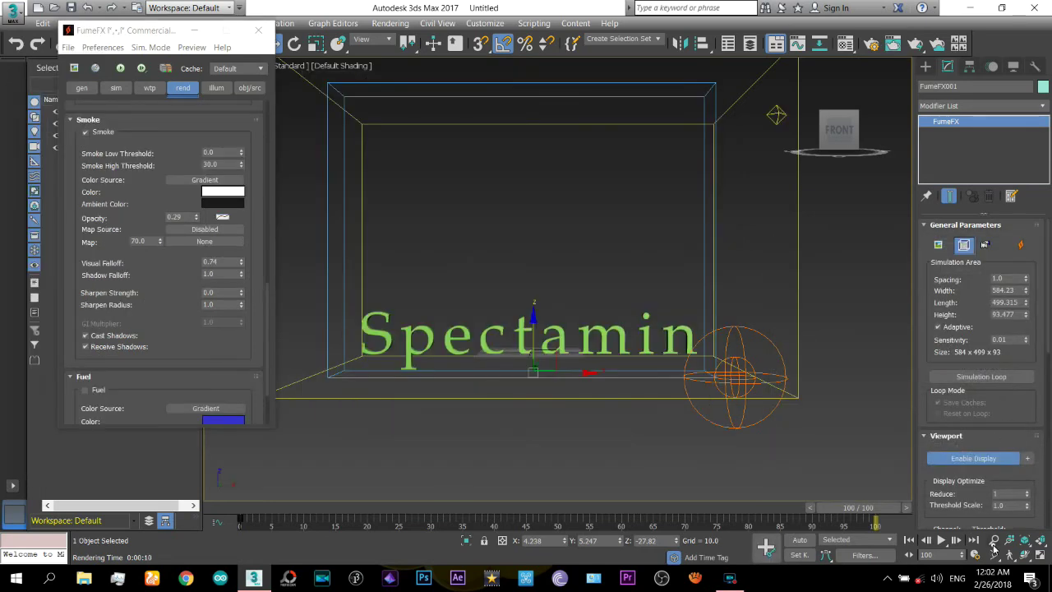
Zoom the perspective view in on the Spectamin text and render the closer framing at frame 100.
click(994, 540)
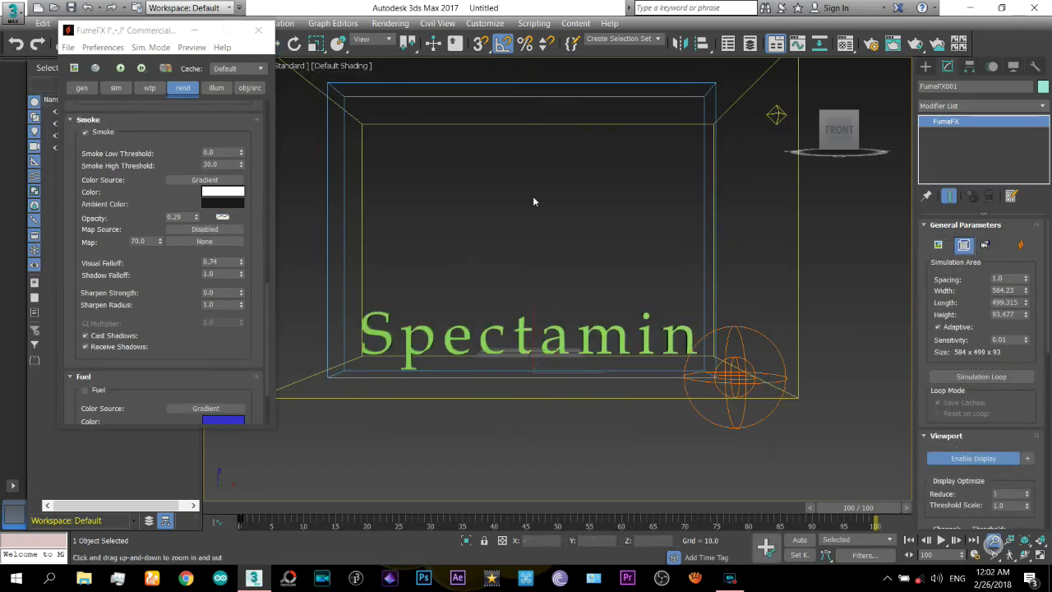
scroll(530, 201, up, 3)
scroll(534, 197, up, 3)
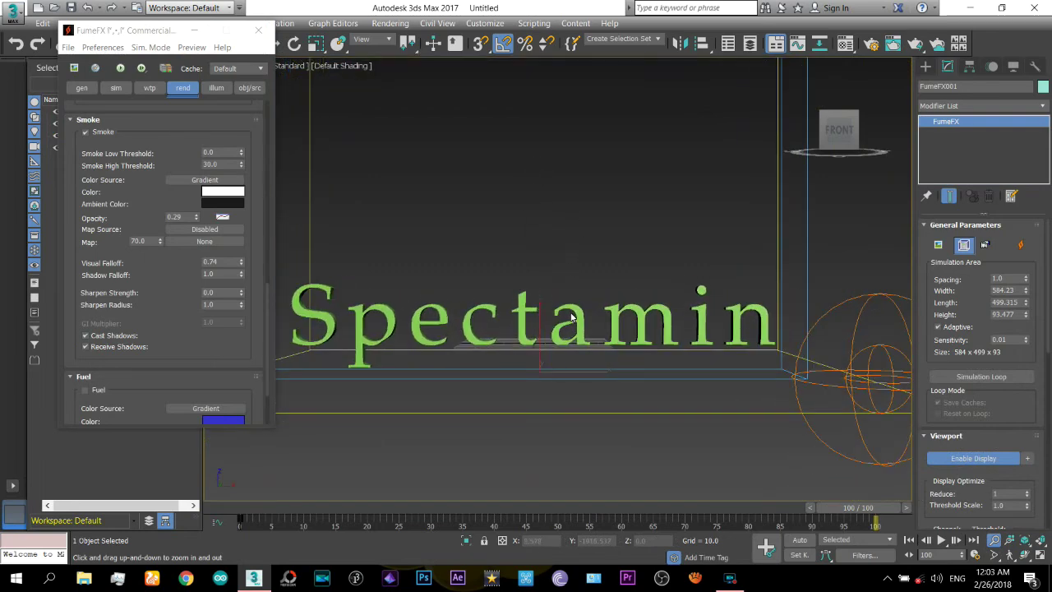
key(shift+q)
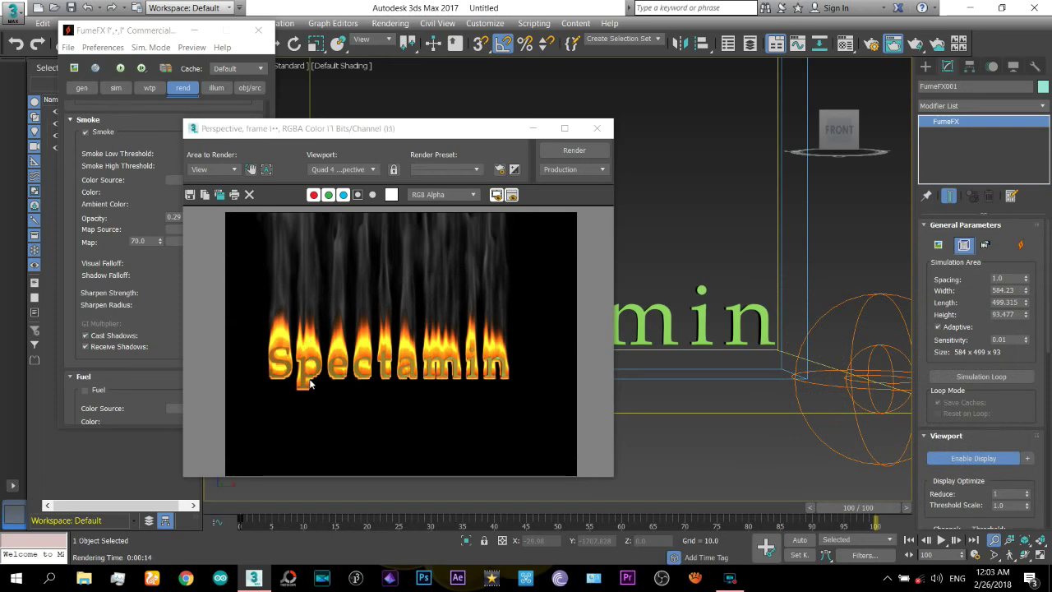
Examine the FumeFX simulation area and output settings, and arrange the settings and render windows to keep both accessible.
click(82, 87)
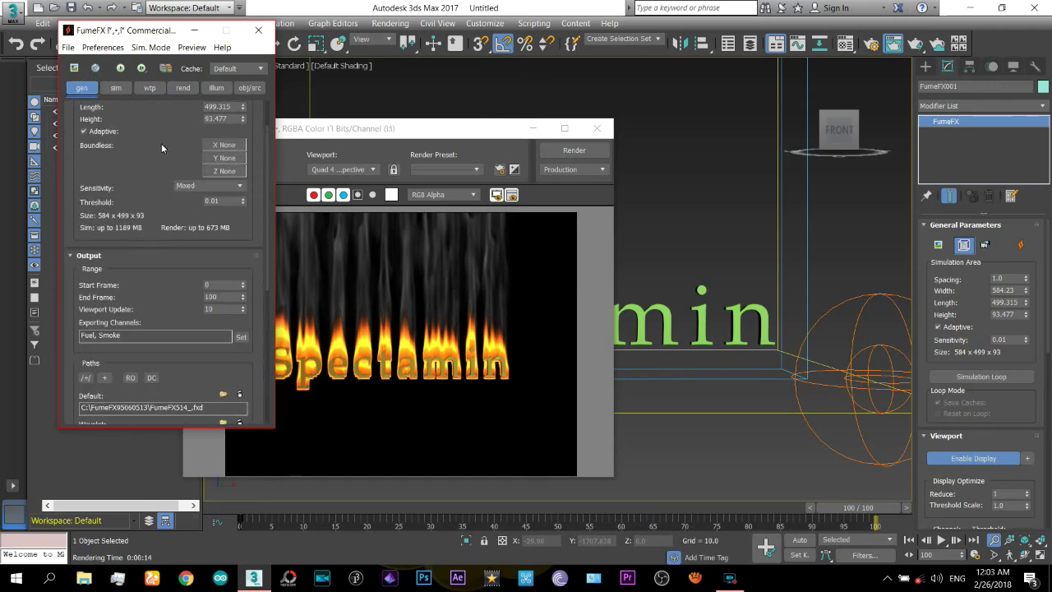
scroll(161, 143, up, 2)
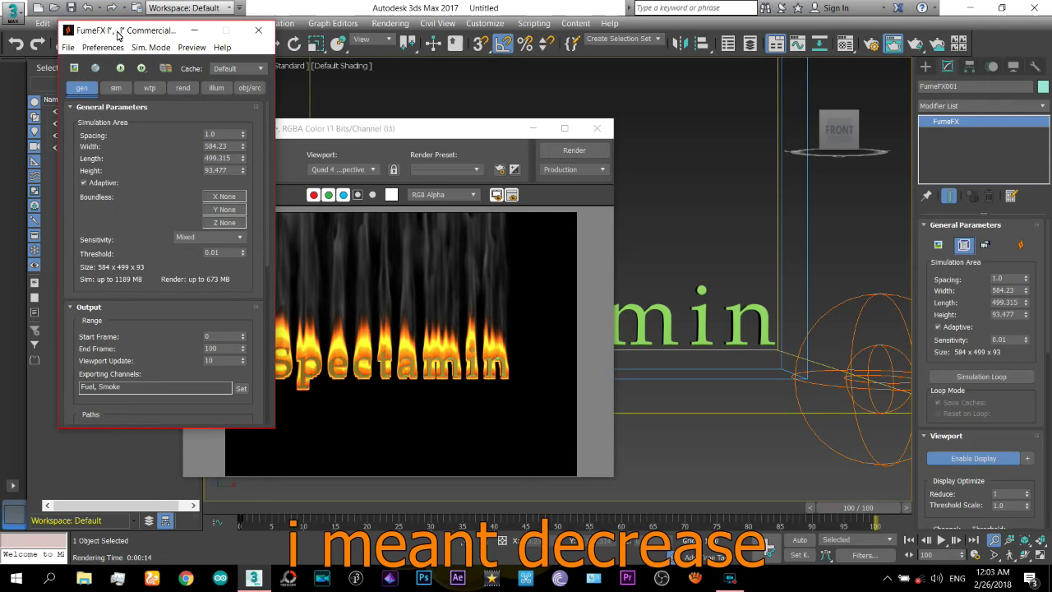
drag(119, 31, 455, 83)
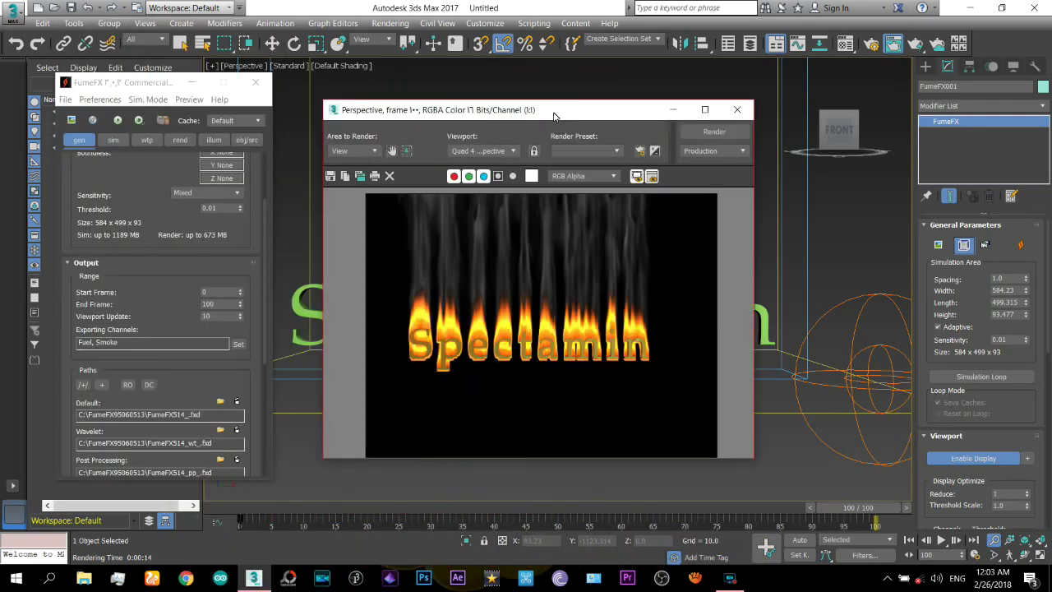
drag(546, 105, 461, 53)
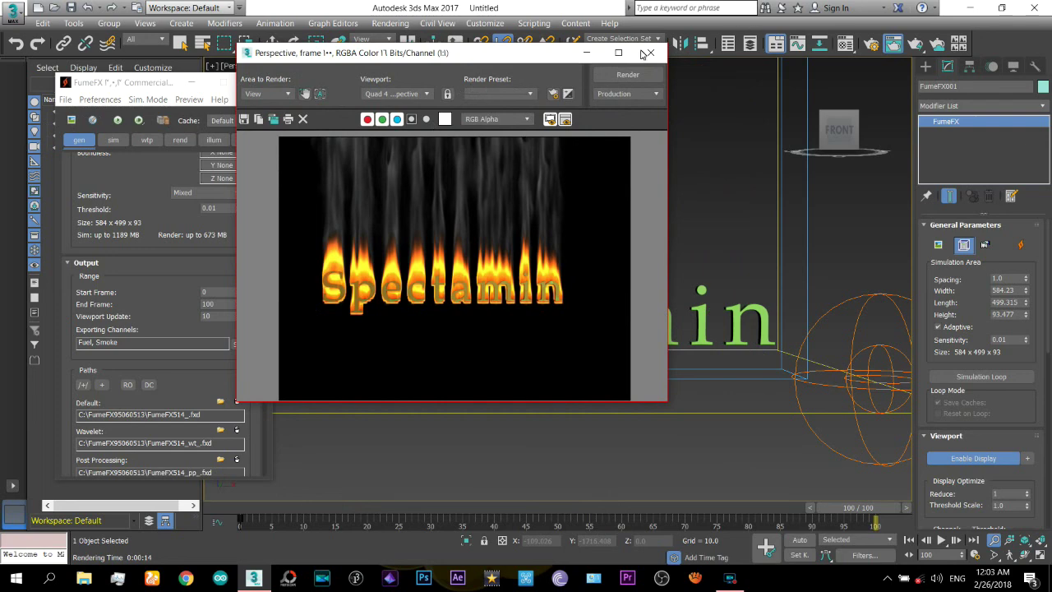